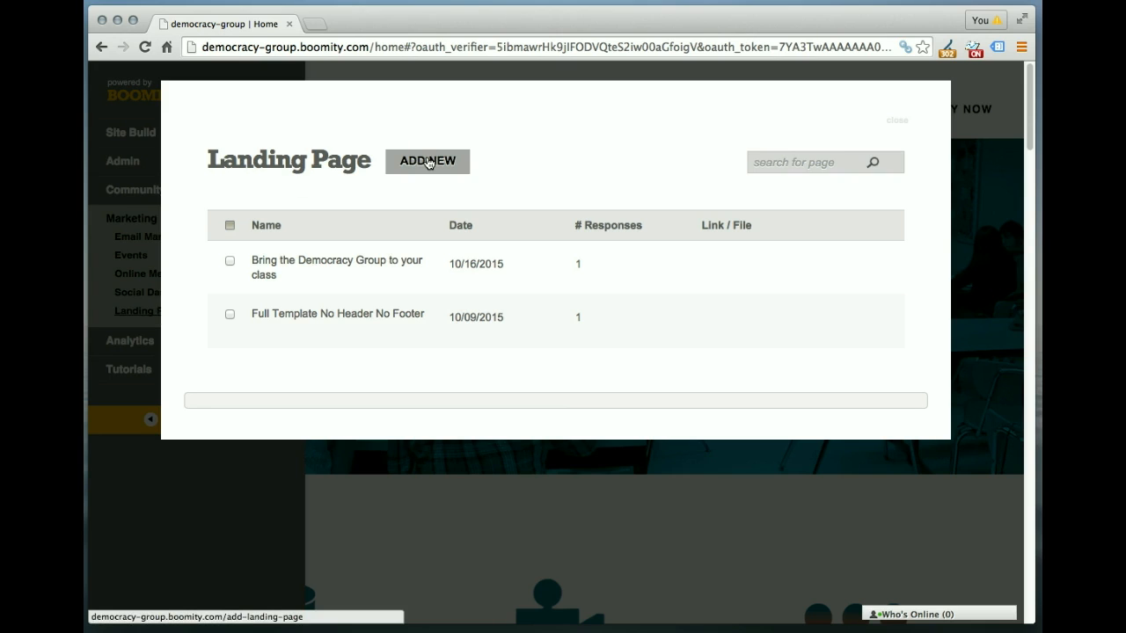
# Step: Edit the 'Bring the Democracy Group to your class' landing page and scroll through its intro and four form questions
pyautogui.moveTo(452, 264)
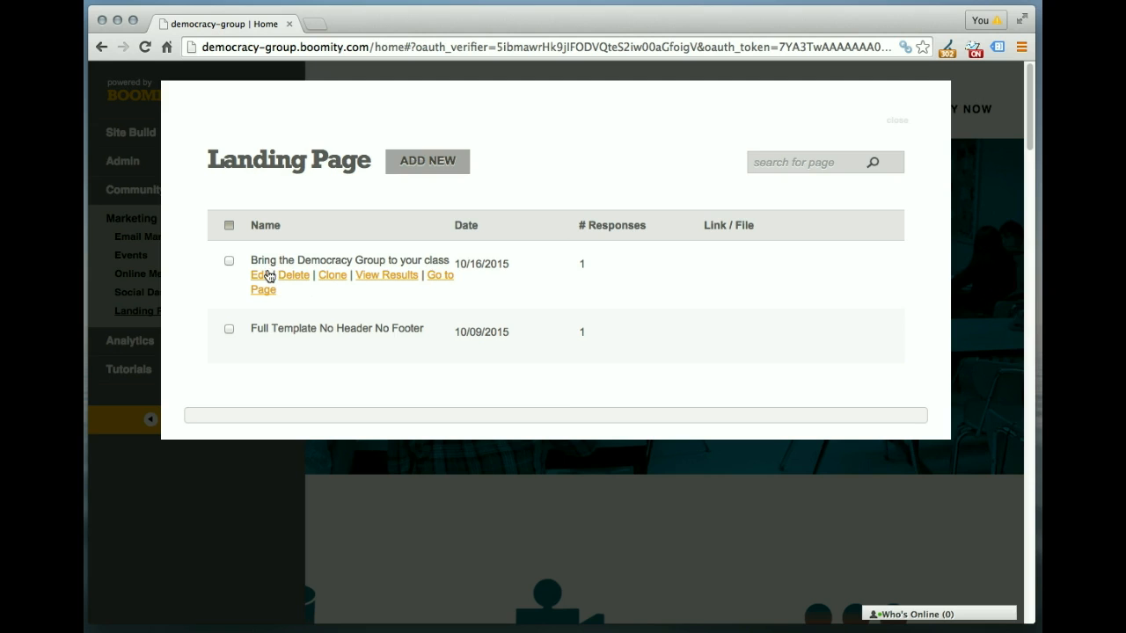
pyautogui.click(261, 276)
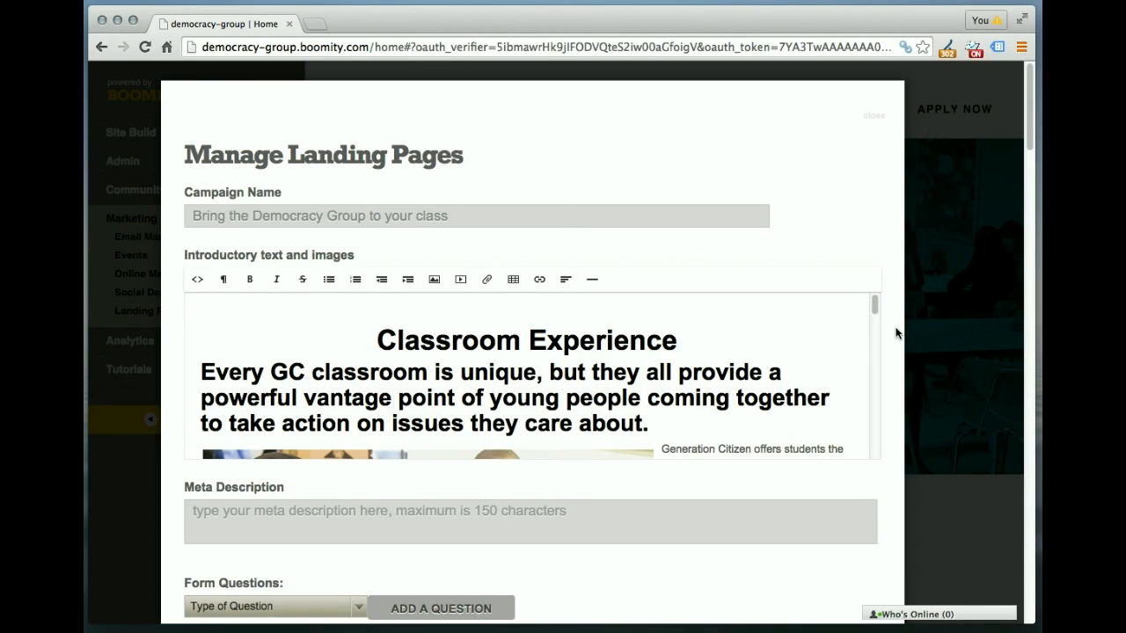
pyautogui.scroll(-3, 895, 333)
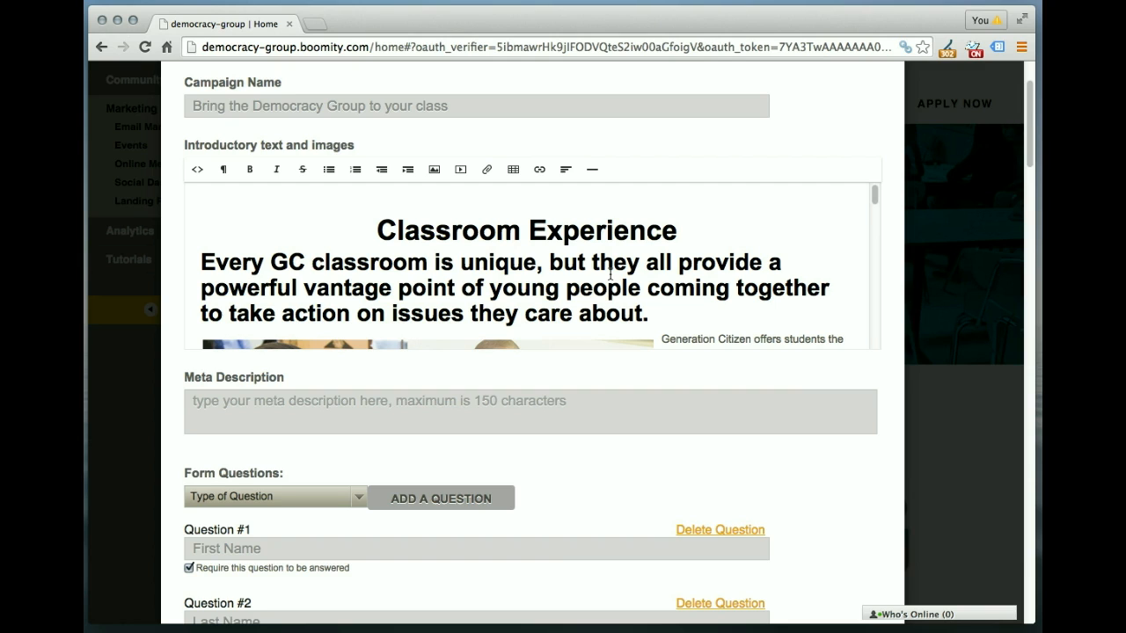
pyautogui.scroll(-1, 880, 476)
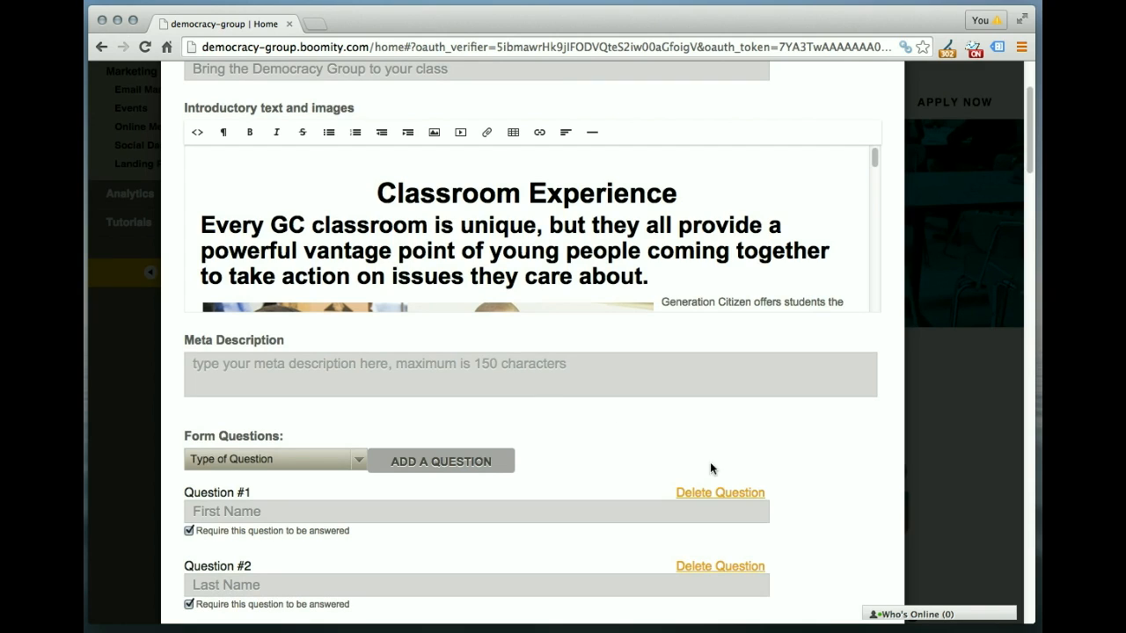
pyautogui.scroll(-2, 812, 466)
pyautogui.scroll(-5, 813, 467)
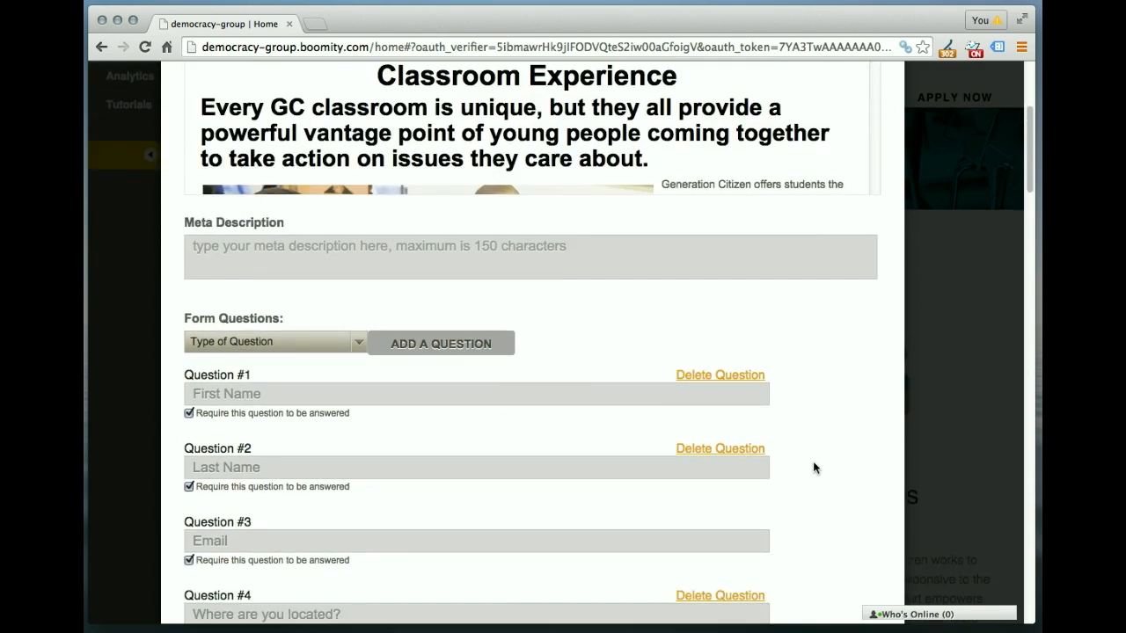
pyautogui.scroll(-1, 813, 467)
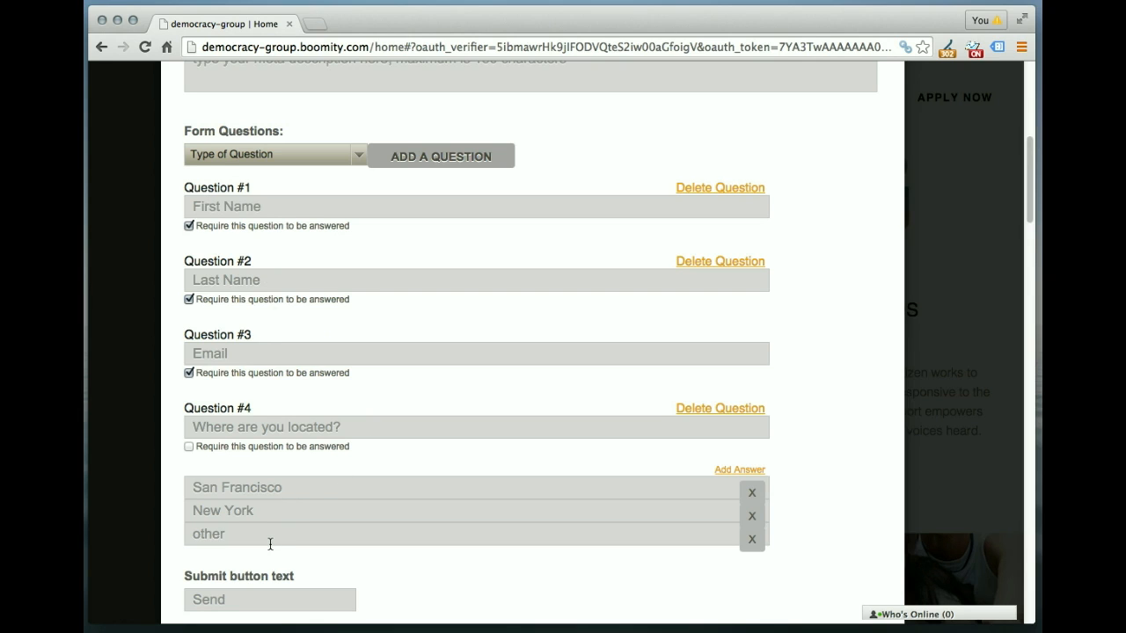
pyautogui.scroll(-4, 825, 444)
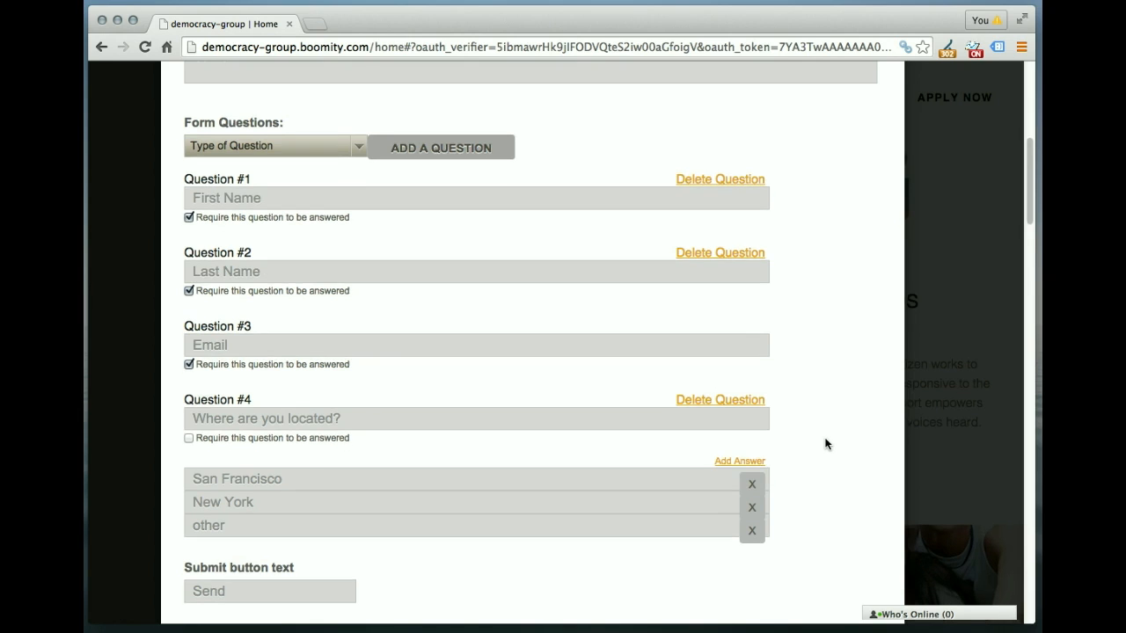
pyautogui.scroll(-3, 825, 444)
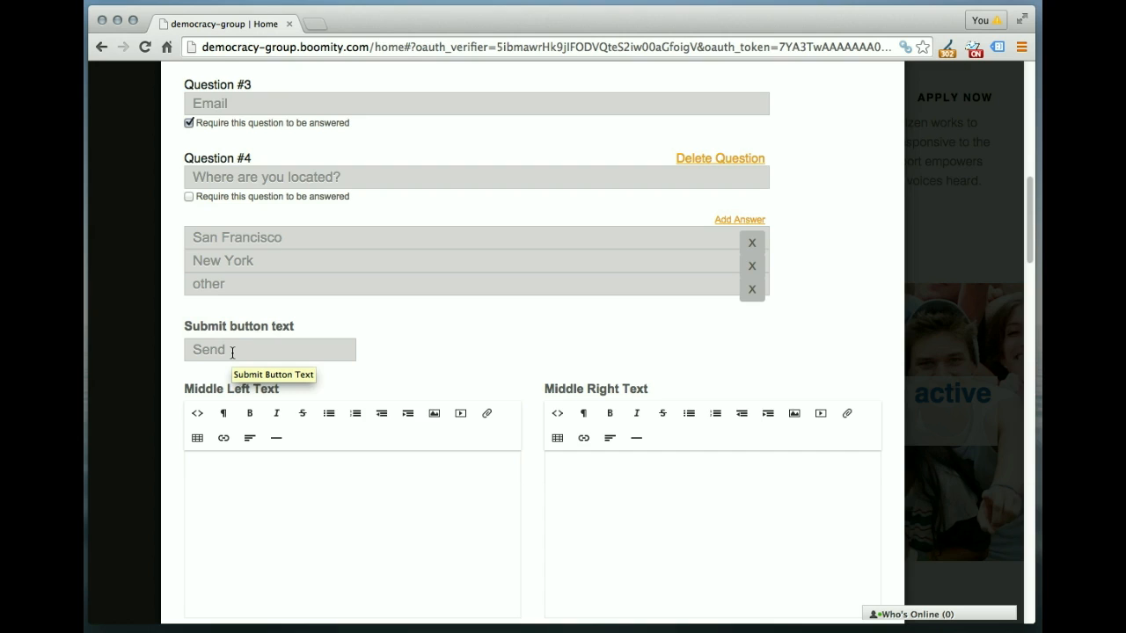
pyautogui.scroll(-1, 532, 434)
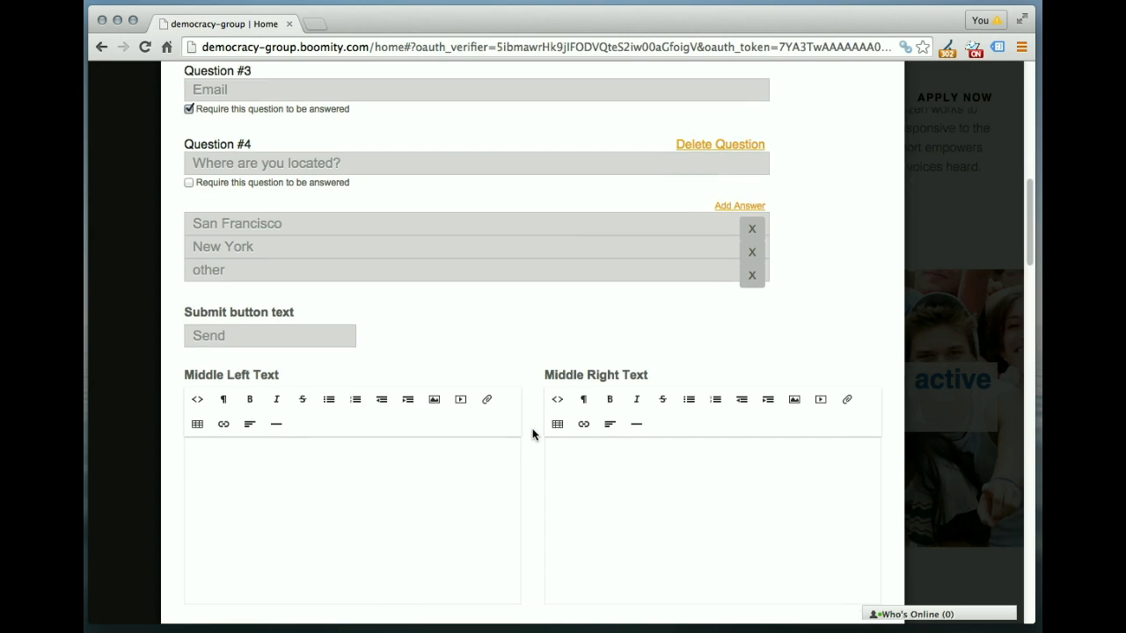
pyautogui.scroll(-5, 532, 434)
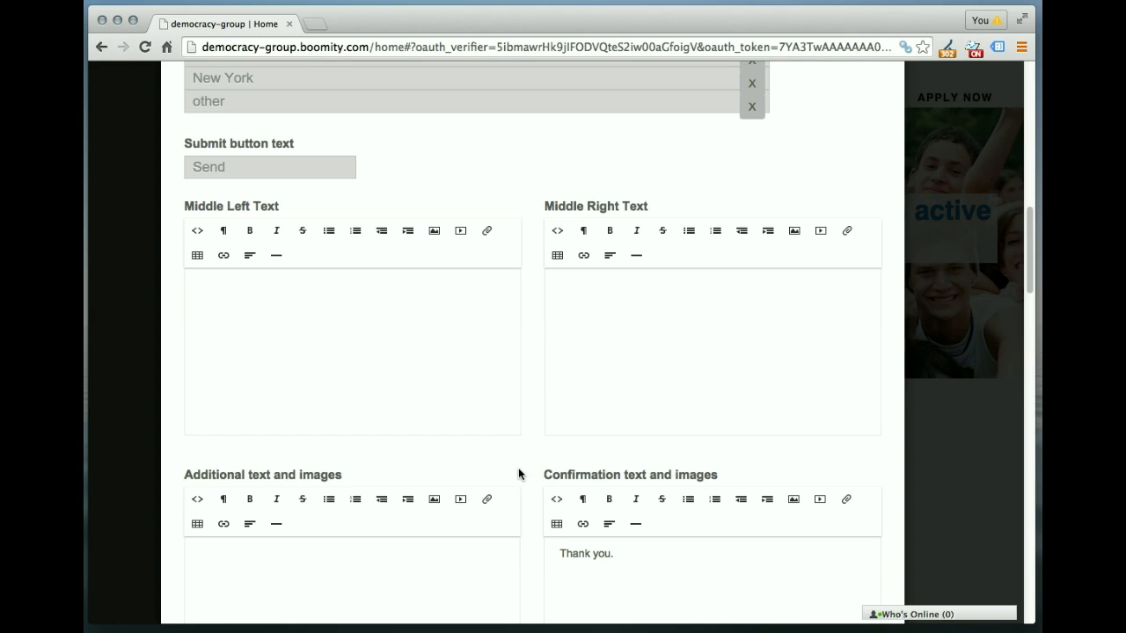
pyautogui.scroll(-2, 518, 474)
pyautogui.scroll(-3, 518, 474)
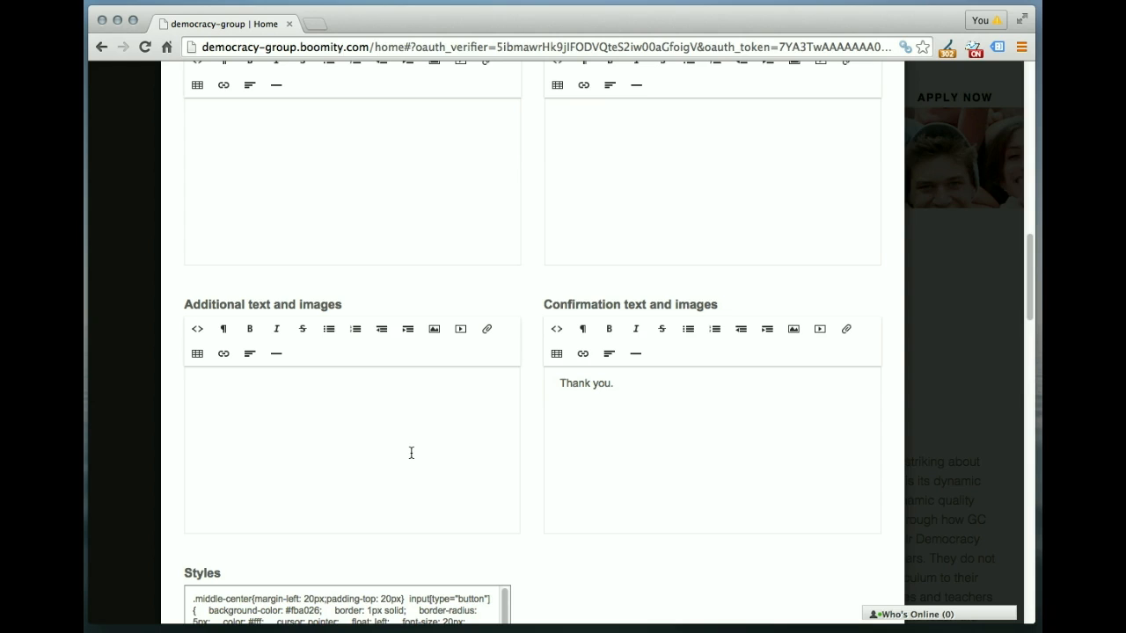
pyautogui.scroll(-1, 688, 469)
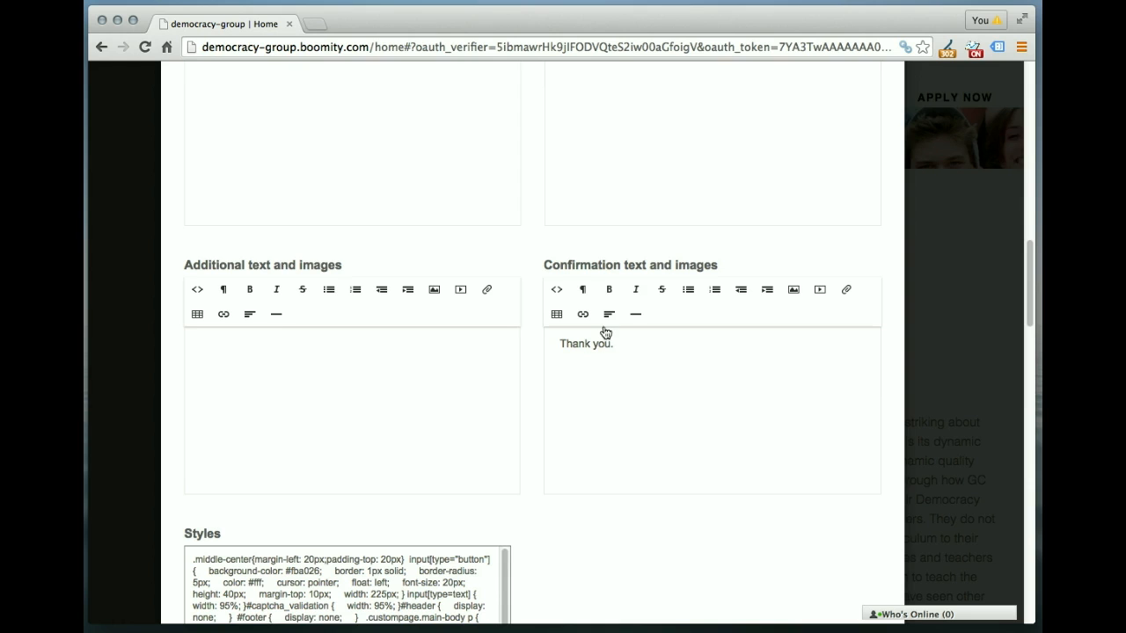
pyautogui.scroll(-1, 539, 447)
pyautogui.scroll(-5, 539, 446)
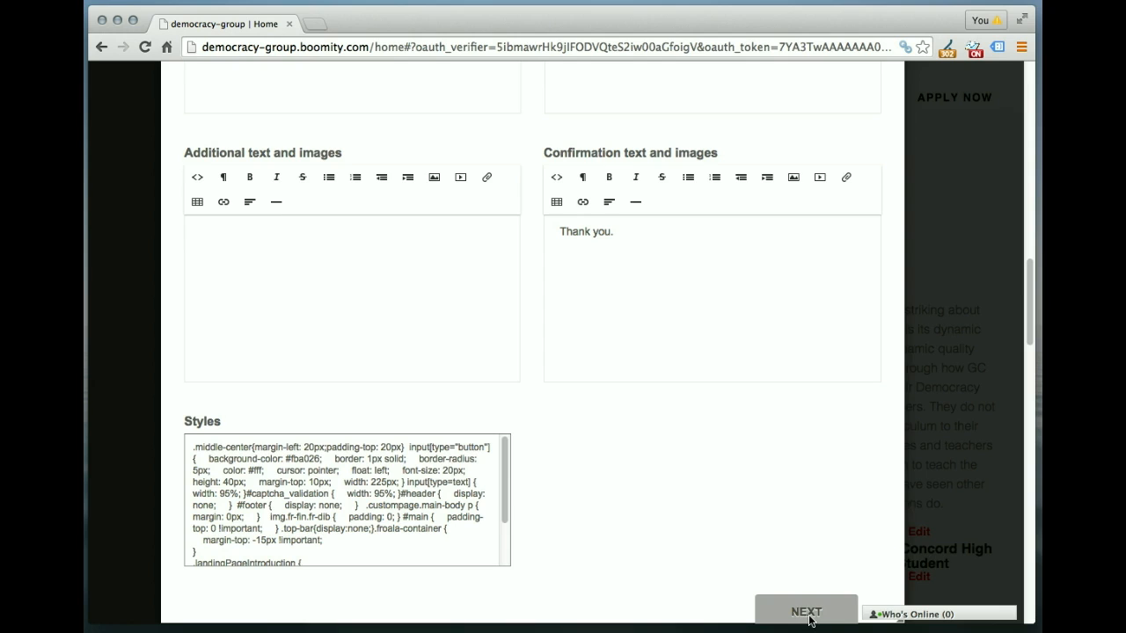
pyautogui.scroll(-1, 747, 605)
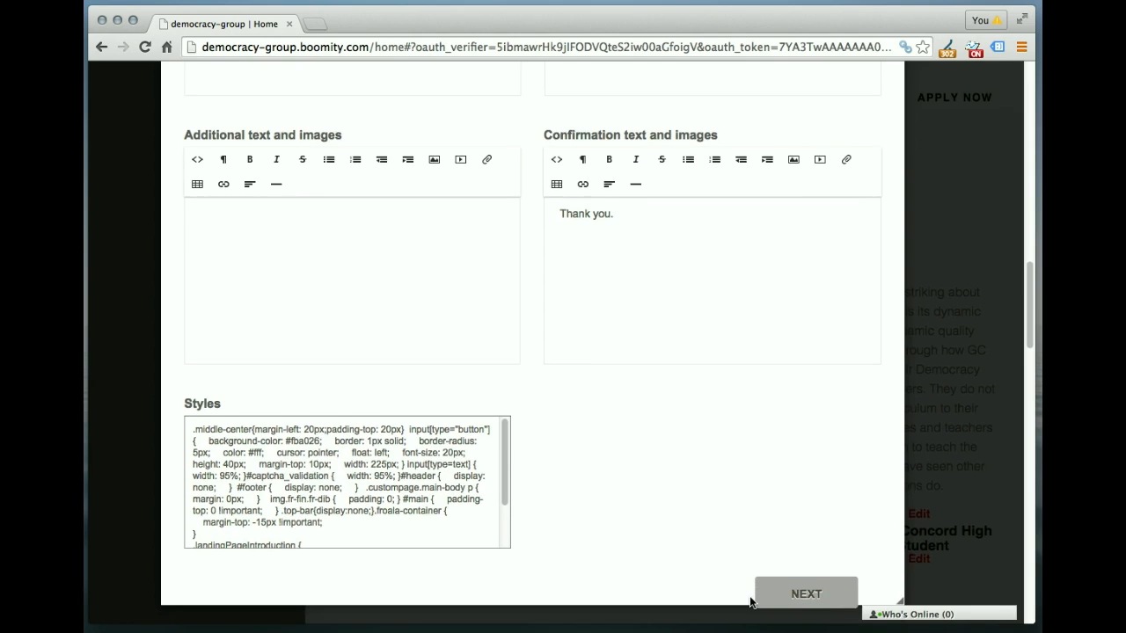
# Step: Advance to Step 2, check the empty Send a copy to and Subject fields, and reach Call To Action Button
pyautogui.click(806, 576)
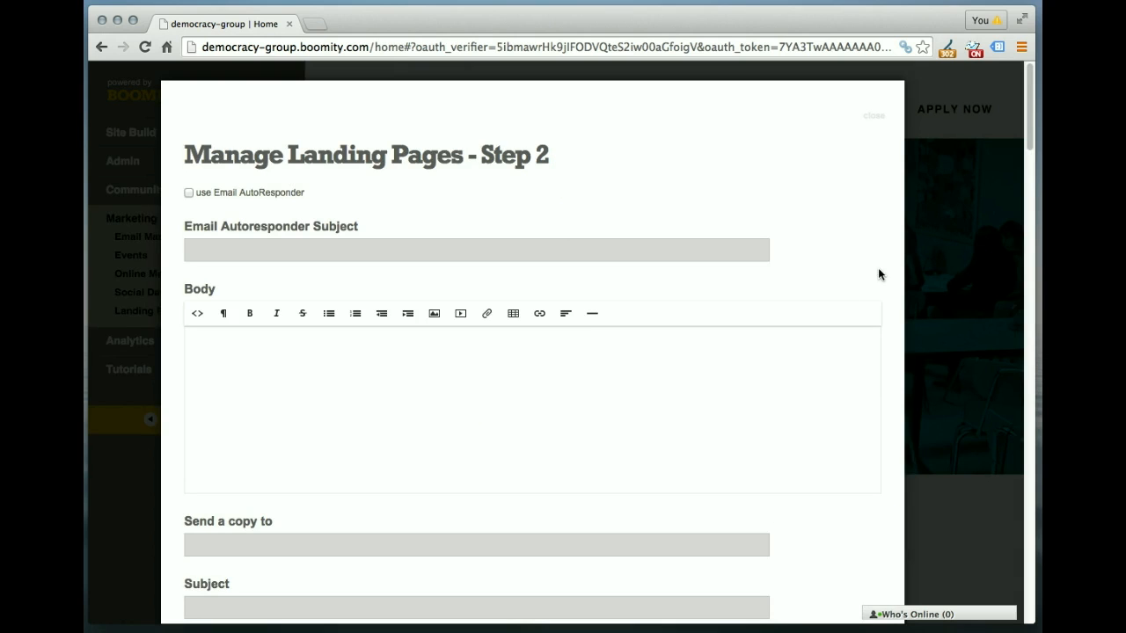
pyautogui.scroll(-3, 897, 311)
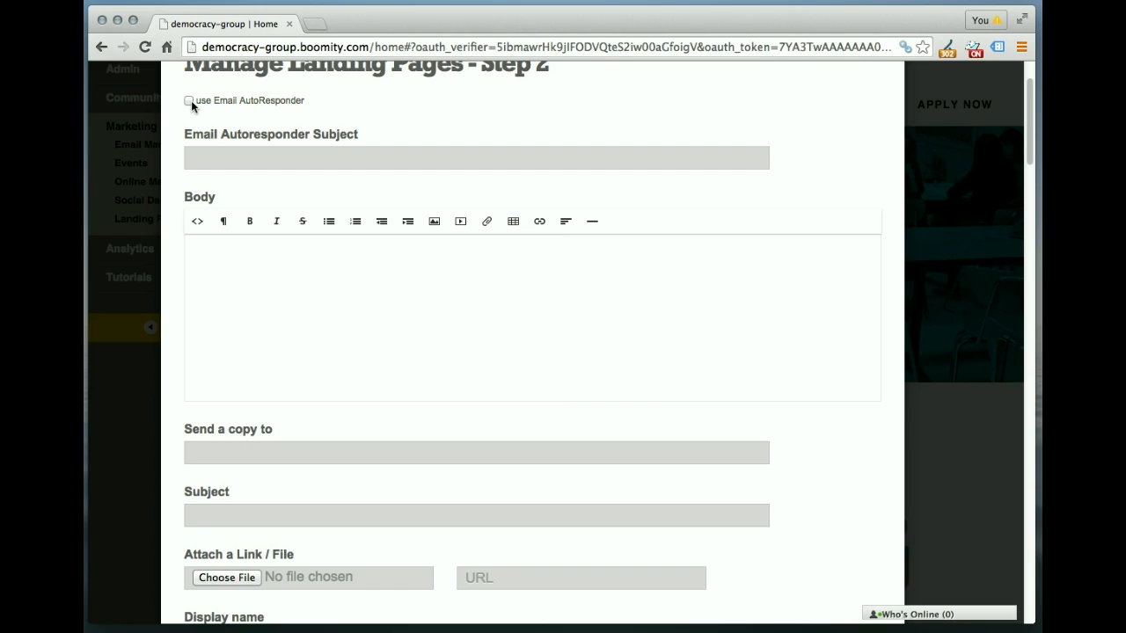
pyautogui.click(210, 456)
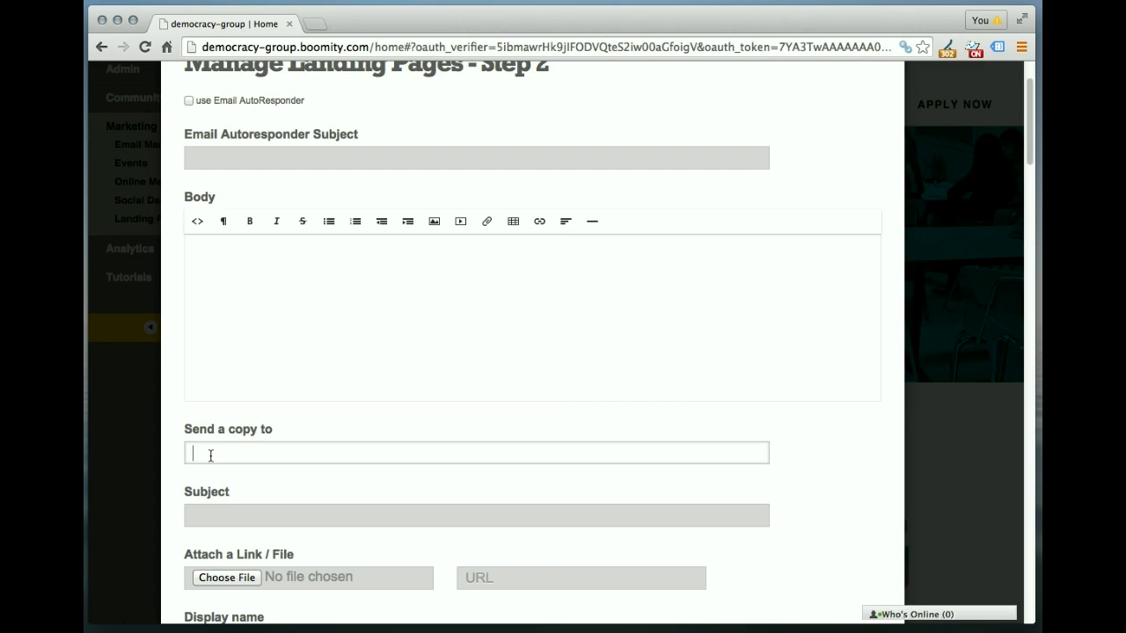
pyautogui.scroll(-1, 210, 456)
pyautogui.click(217, 492)
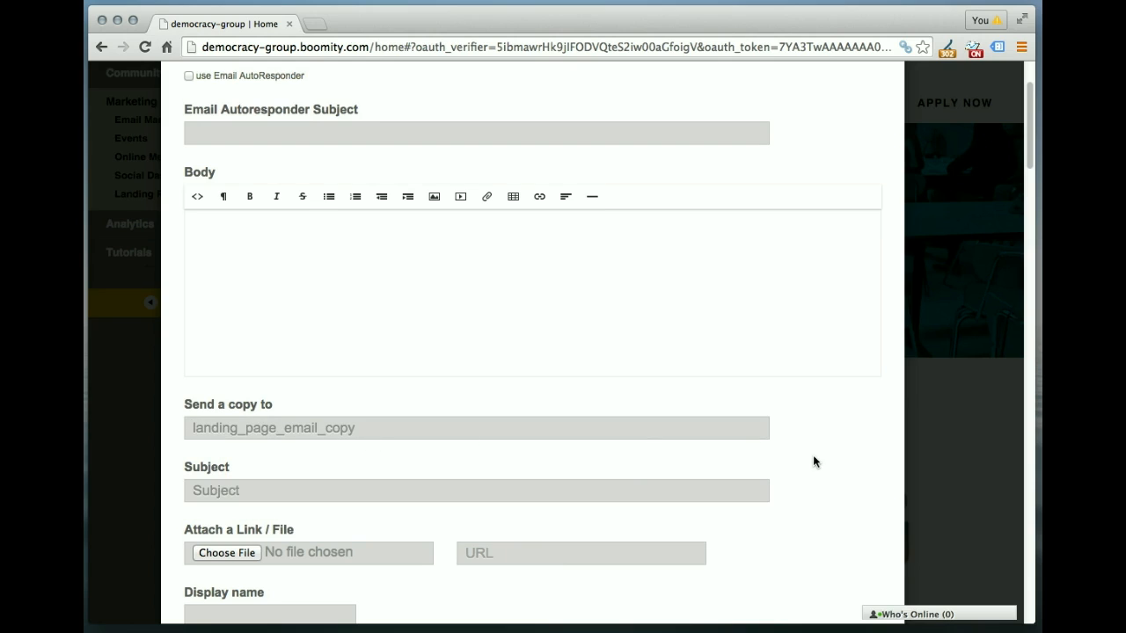
pyautogui.scroll(-3, 813, 457)
pyautogui.scroll(-2, 814, 462)
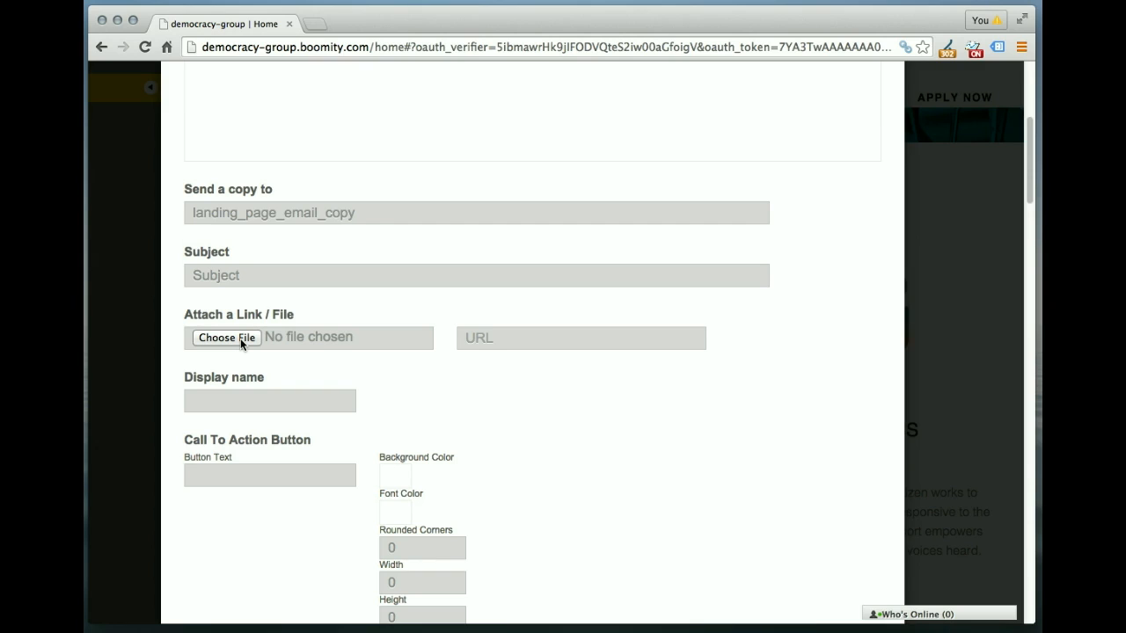
pyautogui.click(475, 345)
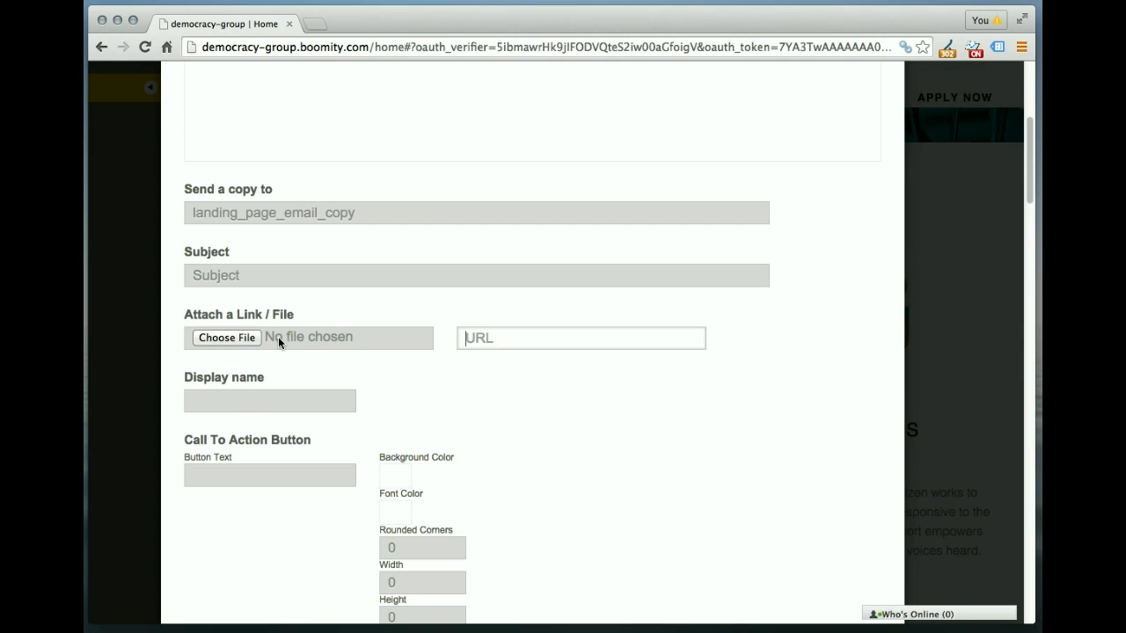
pyautogui.click(238, 402)
pyautogui.scroll(-1, 495, 403)
pyautogui.scroll(-1, 495, 404)
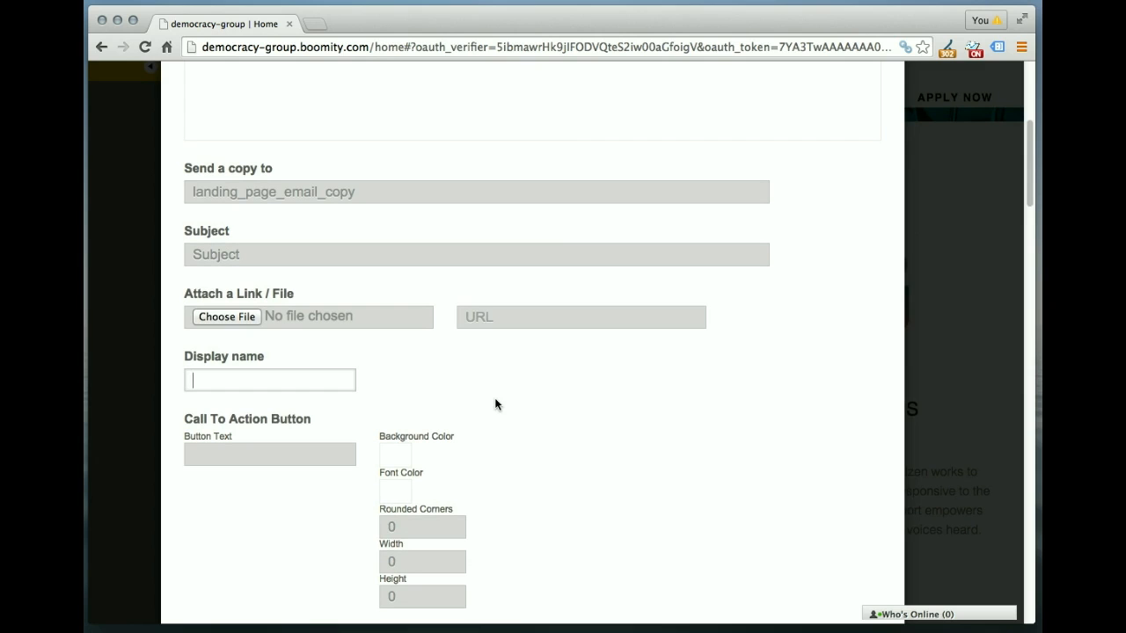
pyautogui.scroll(-10, 495, 404)
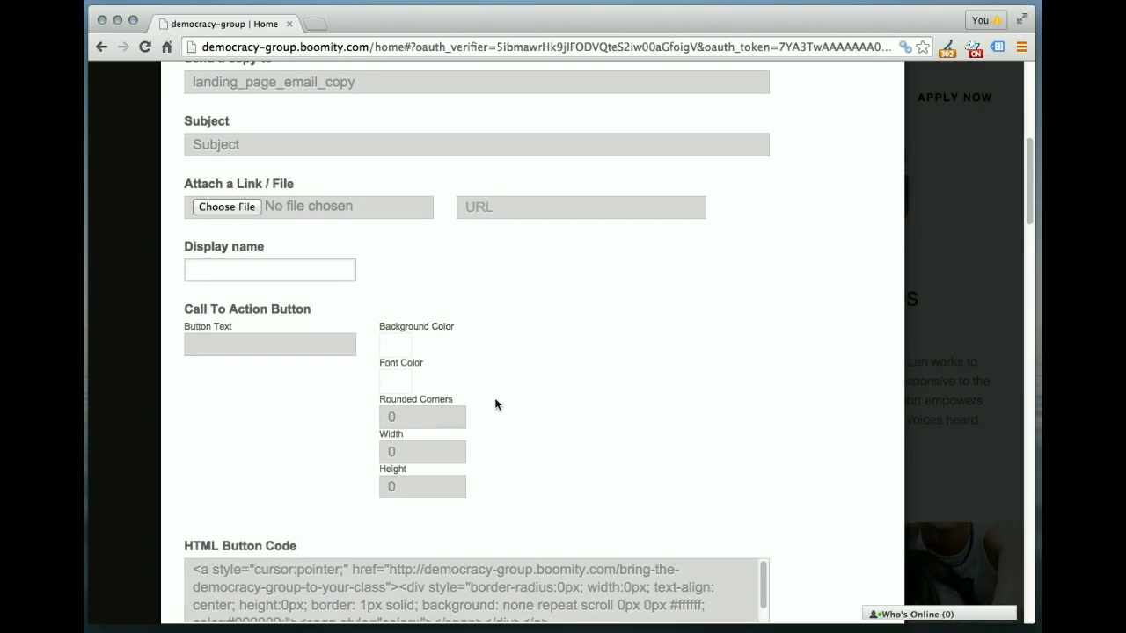
pyautogui.scroll(-1, 495, 404)
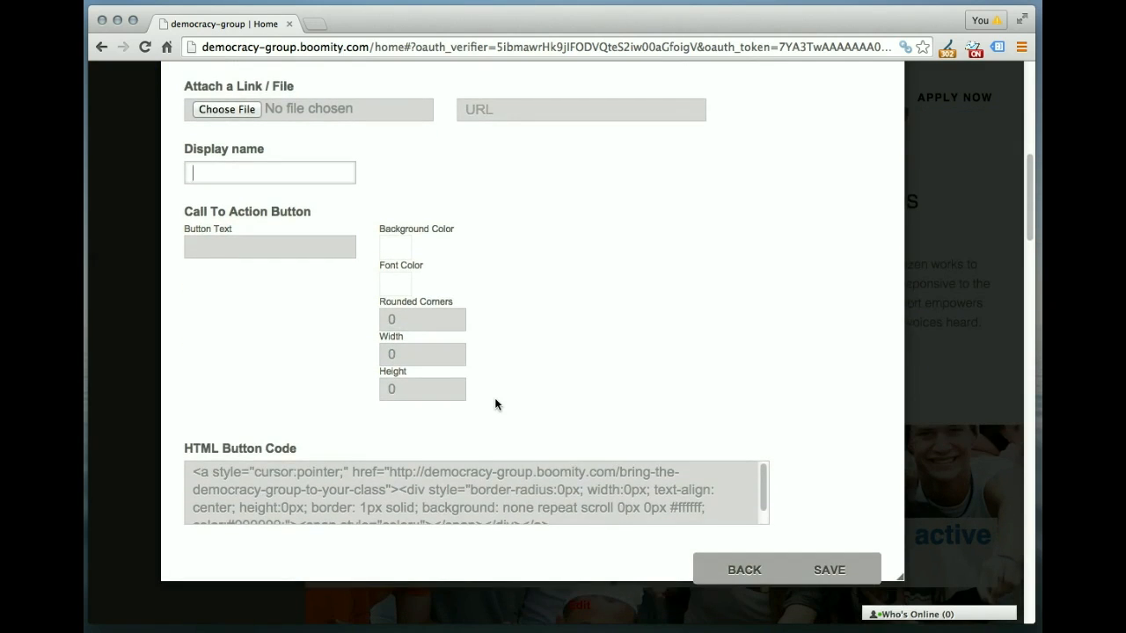
pyautogui.click(272, 251)
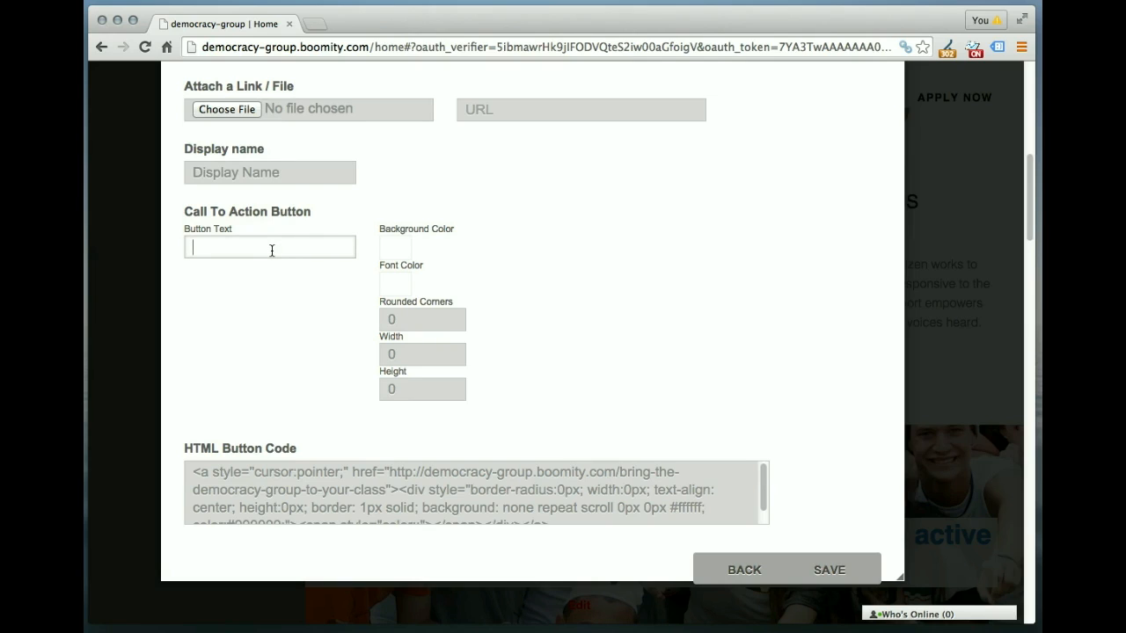
pyautogui.click(194, 472)
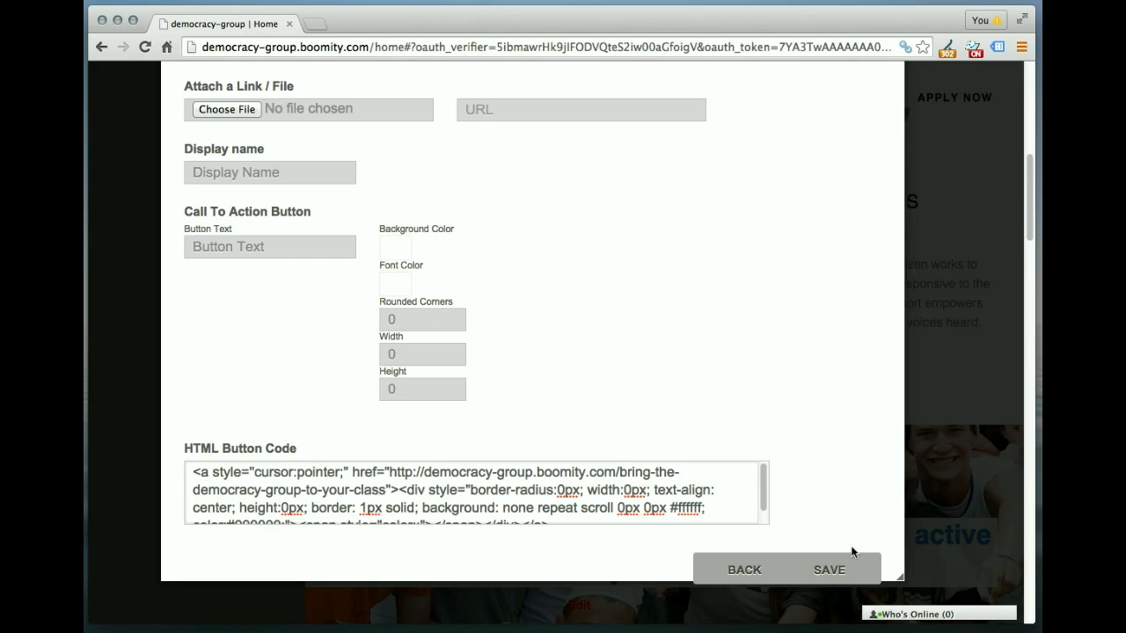
pyautogui.click(744, 569)
pyautogui.scroll(5, 897, 440)
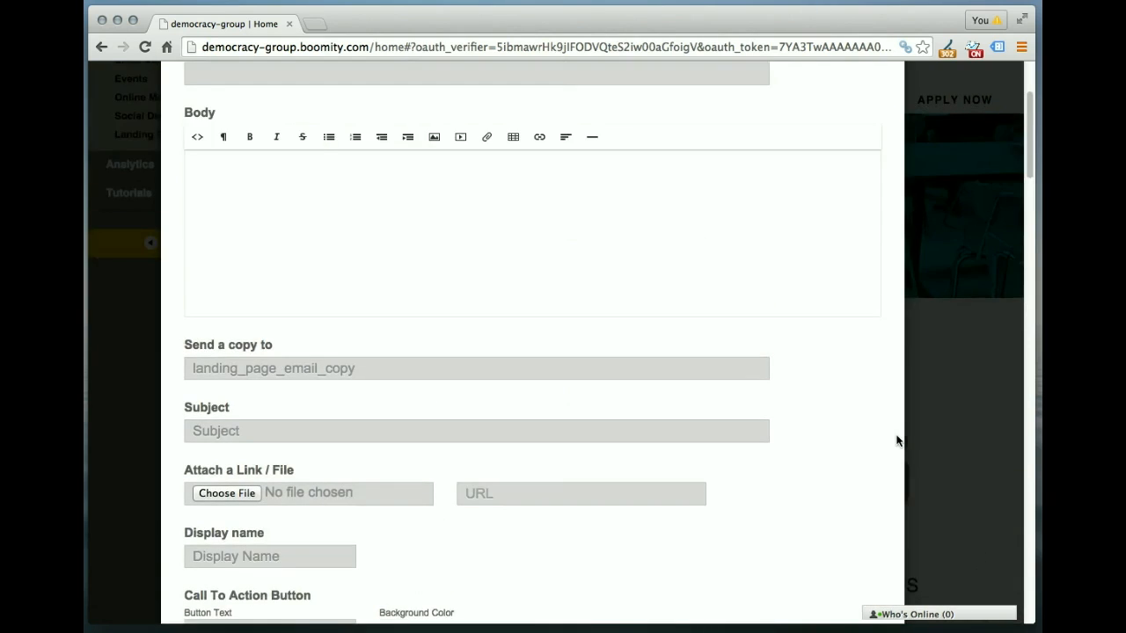
# Step: Close the landing page editor and open the live 'Bring the Democracy Group to your class' page
pyautogui.click(874, 116)
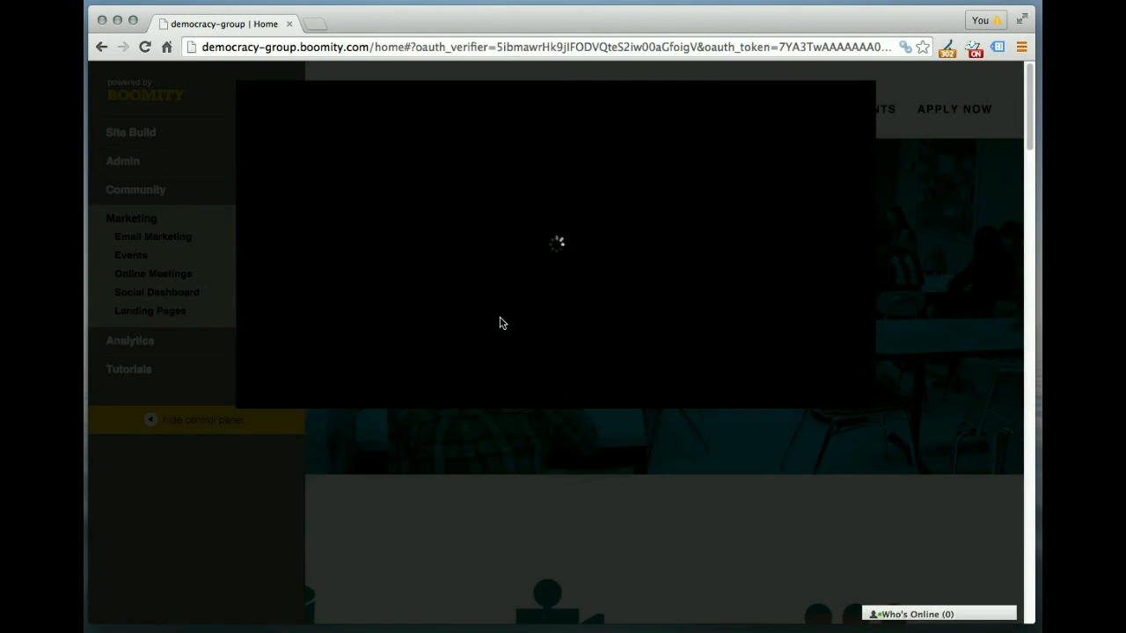
pyautogui.moveTo(238, 236)
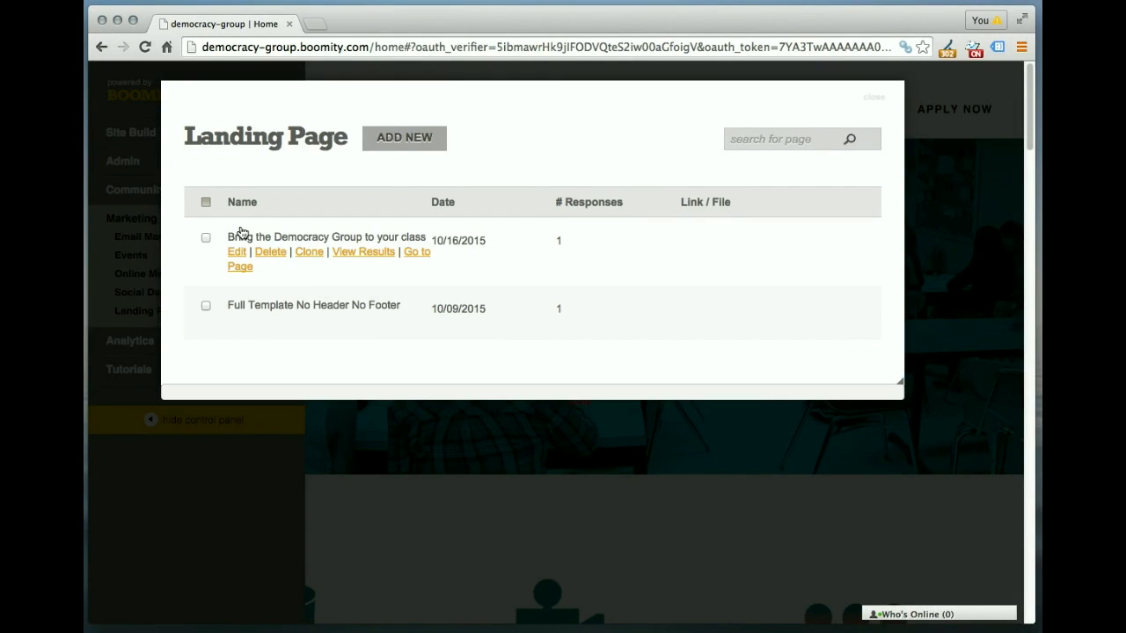
pyautogui.click(419, 258)
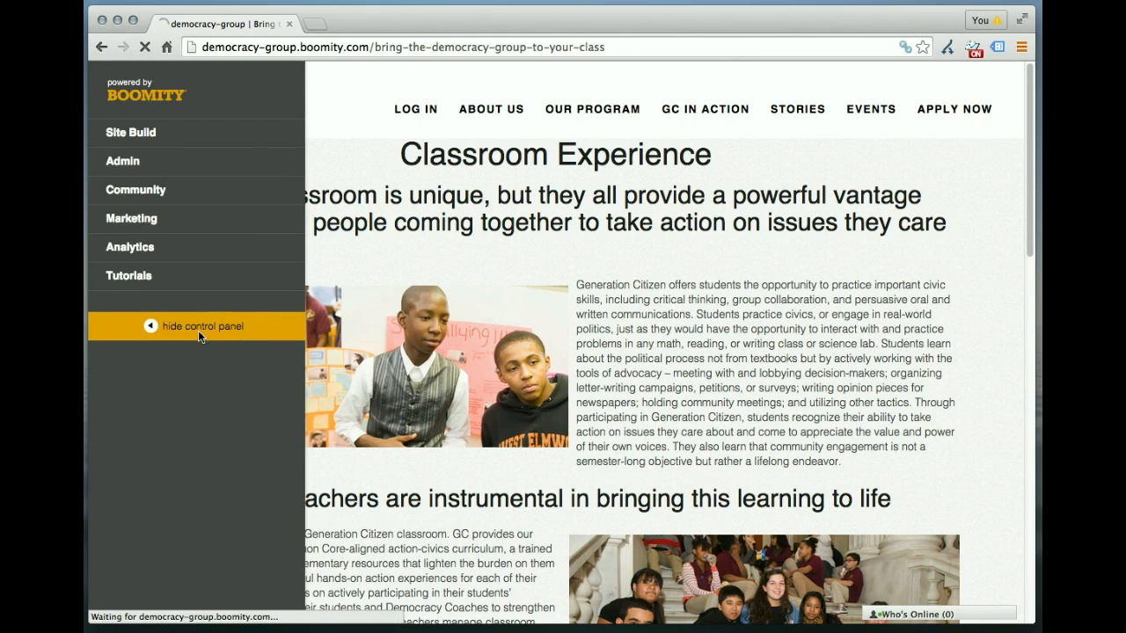
# Step: Hide the control panel and scroll the live page down to the testimonials and contact form
pyautogui.click(201, 330)
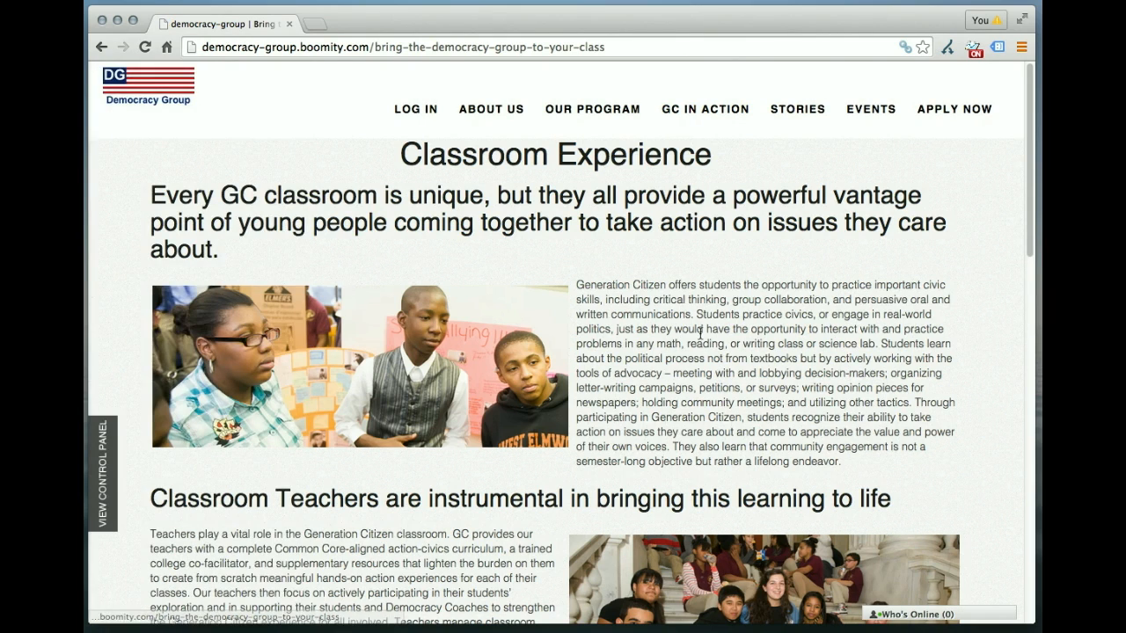
pyautogui.scroll(-3, 633, 367)
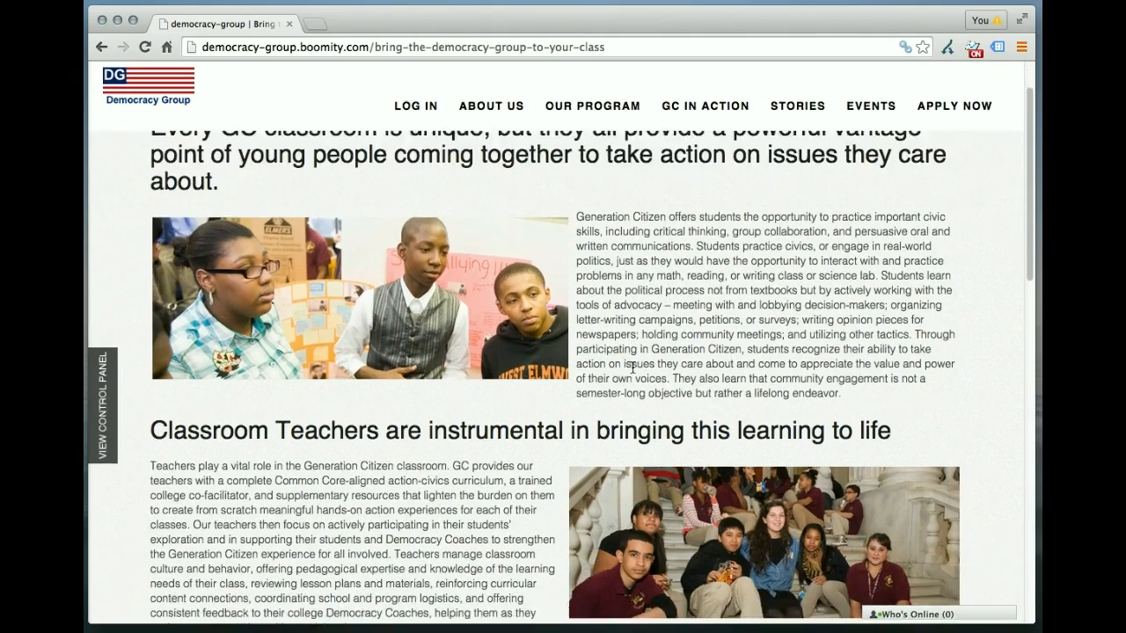
pyautogui.scroll(-8, 633, 368)
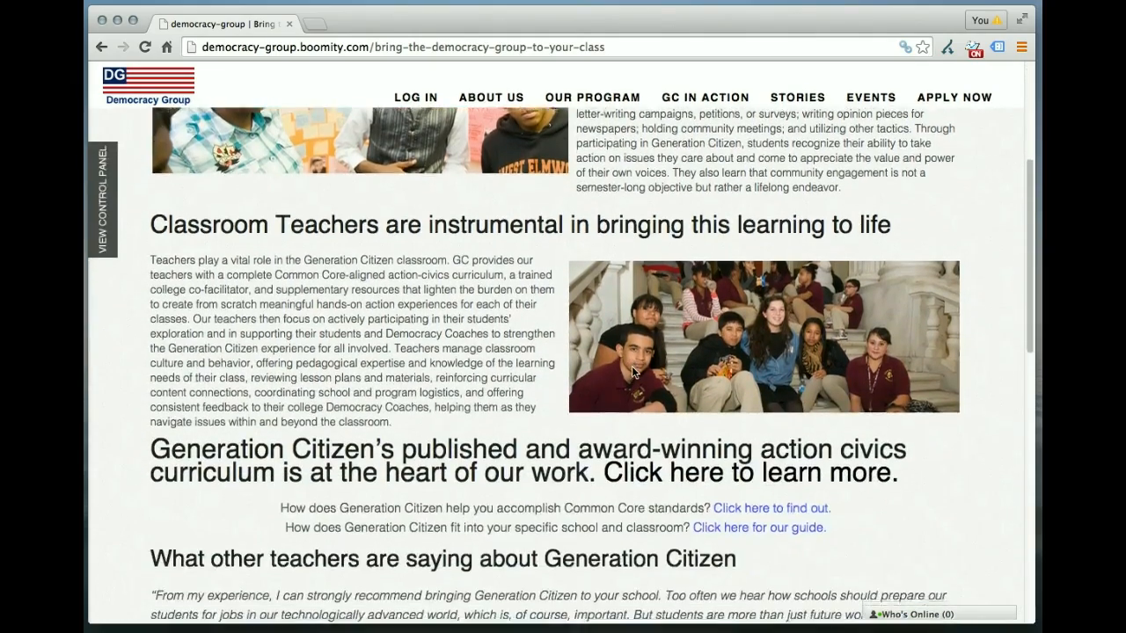
pyautogui.scroll(-3, 631, 366)
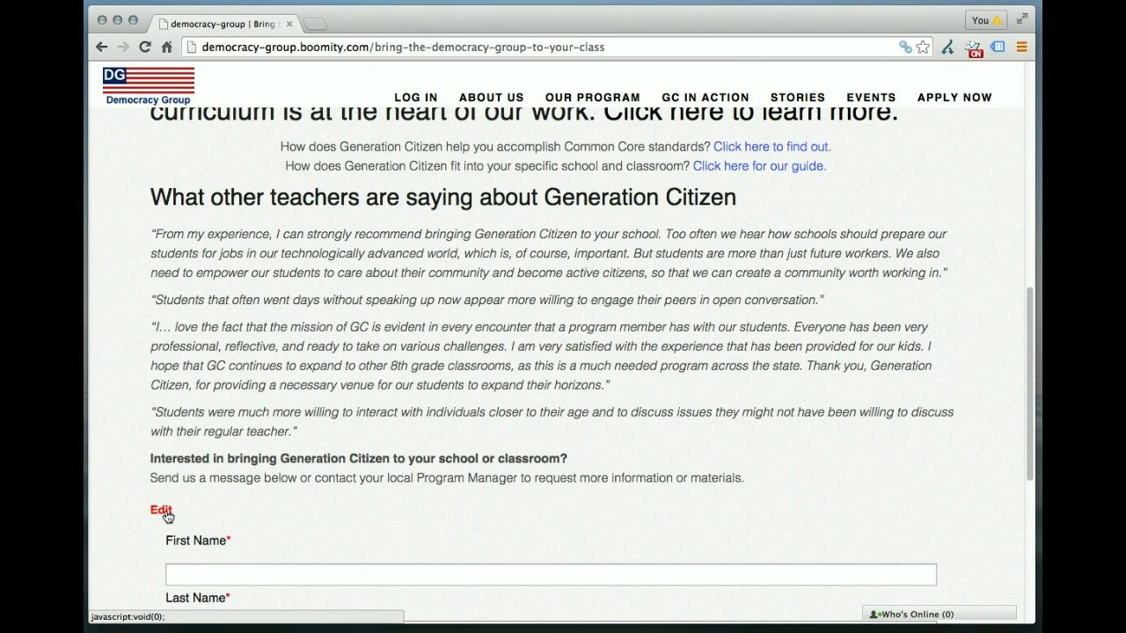
pyautogui.click(167, 516)
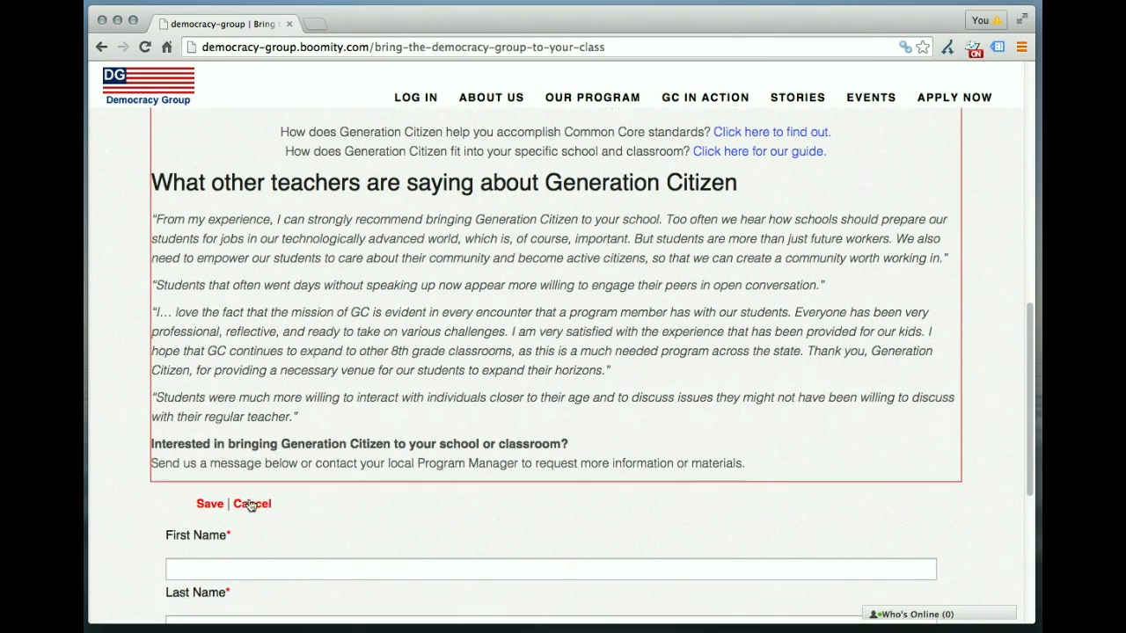
pyautogui.scroll(3, 251, 506)
pyautogui.scroll(-3, 252, 503)
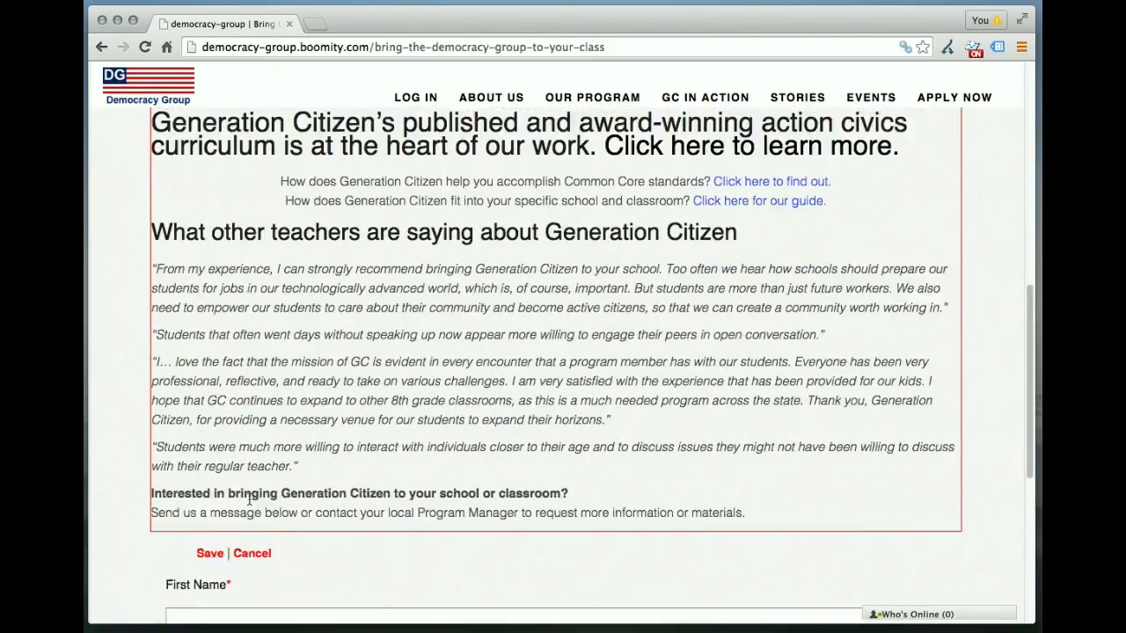
pyautogui.click(253, 538)
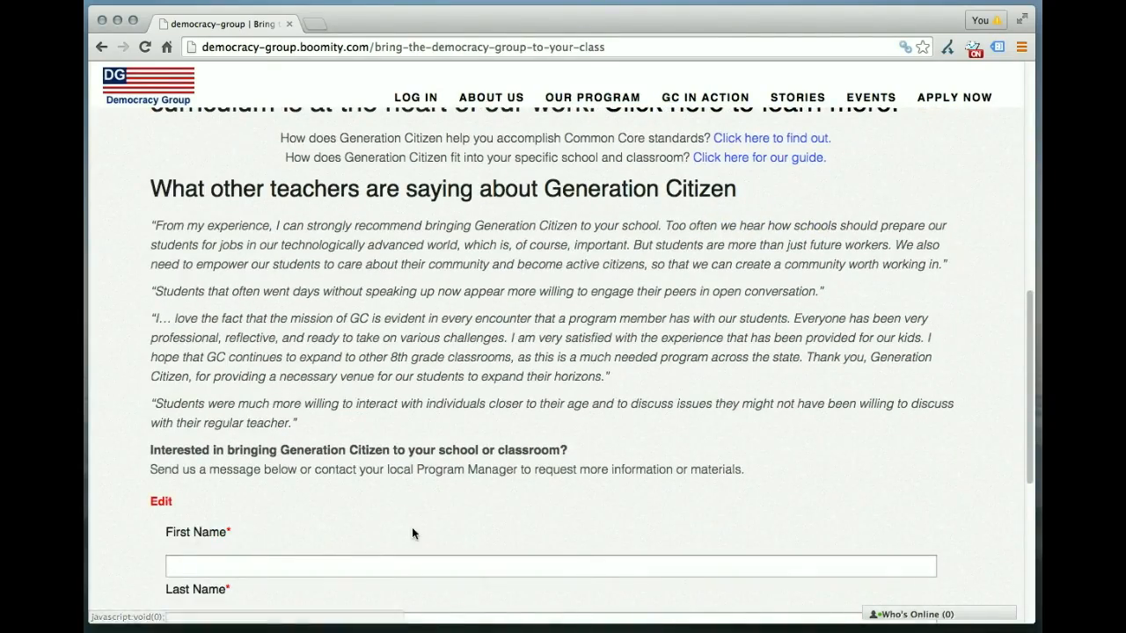
pyautogui.scroll(-5, 524, 475)
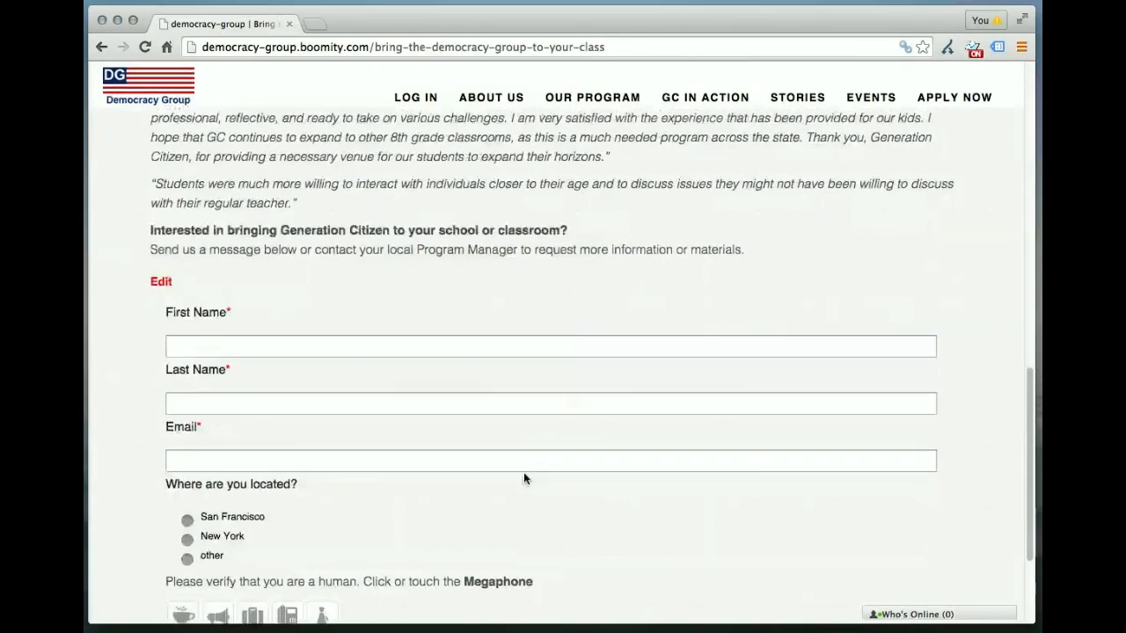
pyautogui.scroll(-2, 524, 478)
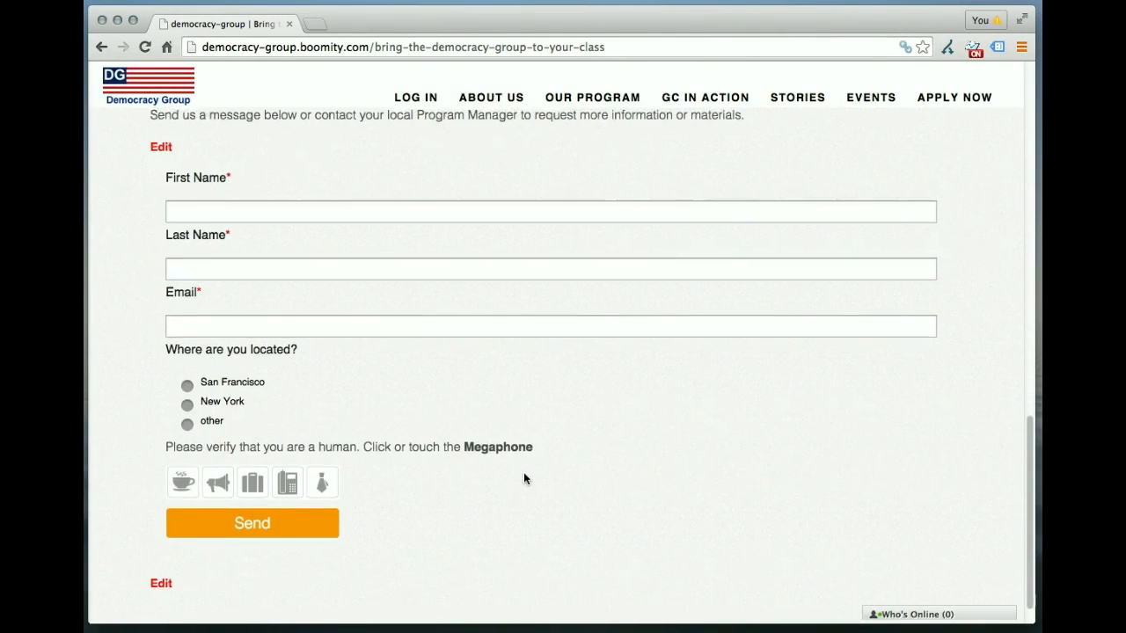
pyautogui.scroll(-1, 524, 478)
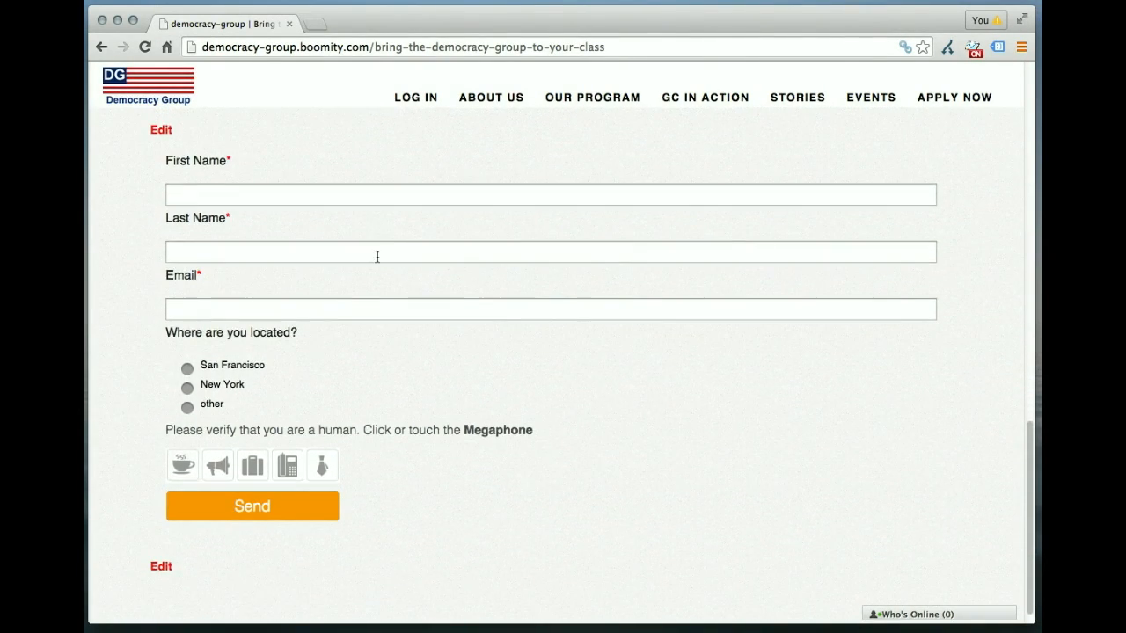
# Step: Fill in a test responder's name and email address in the contact form
pyautogui.click(351, 199)
pyautogui.press('BackSpace')
pyautogui.click(275, 311)
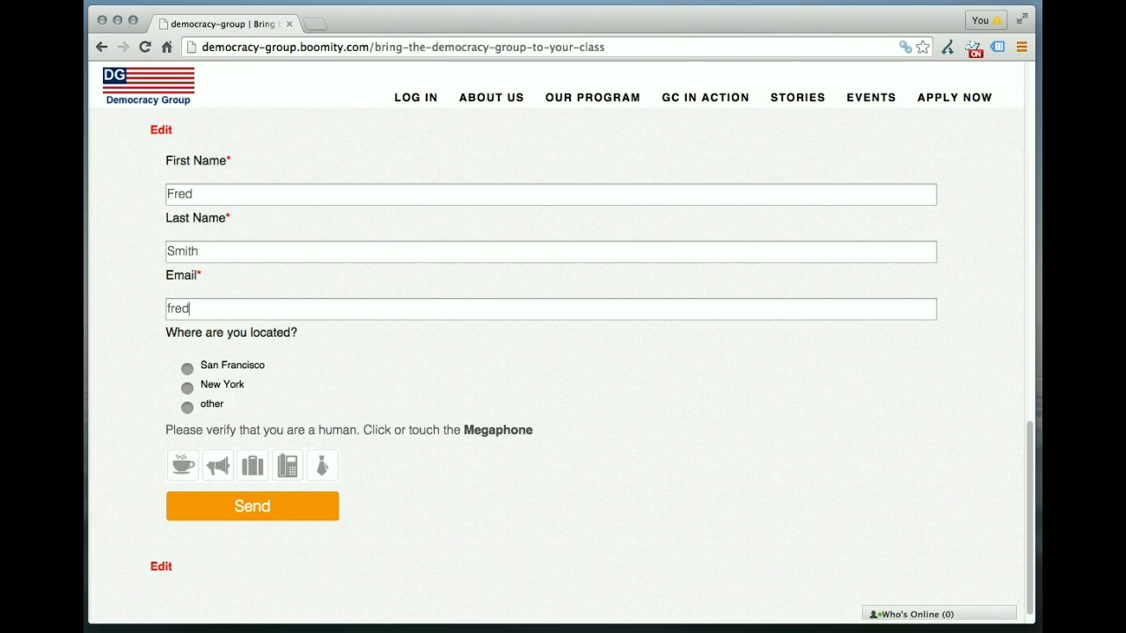
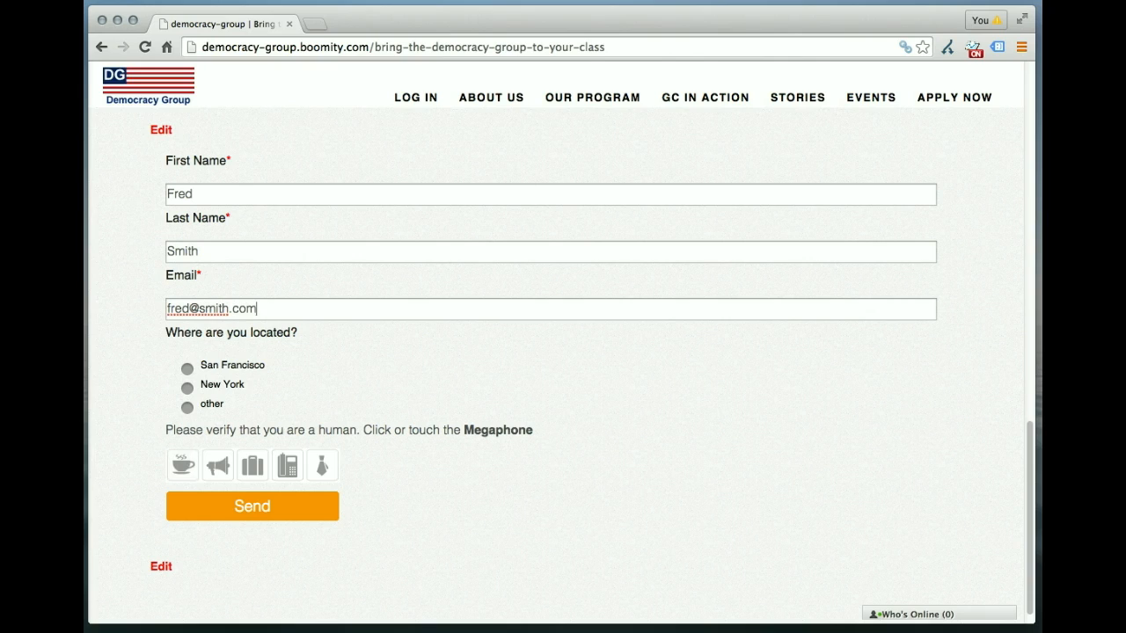
# Step: Answer the location question with New York, pick the megaphone for the human check, and send the form
pyautogui.click(186, 386)
pyautogui.scroll(-1, 492, 447)
pyautogui.scroll(-1, 492, 450)
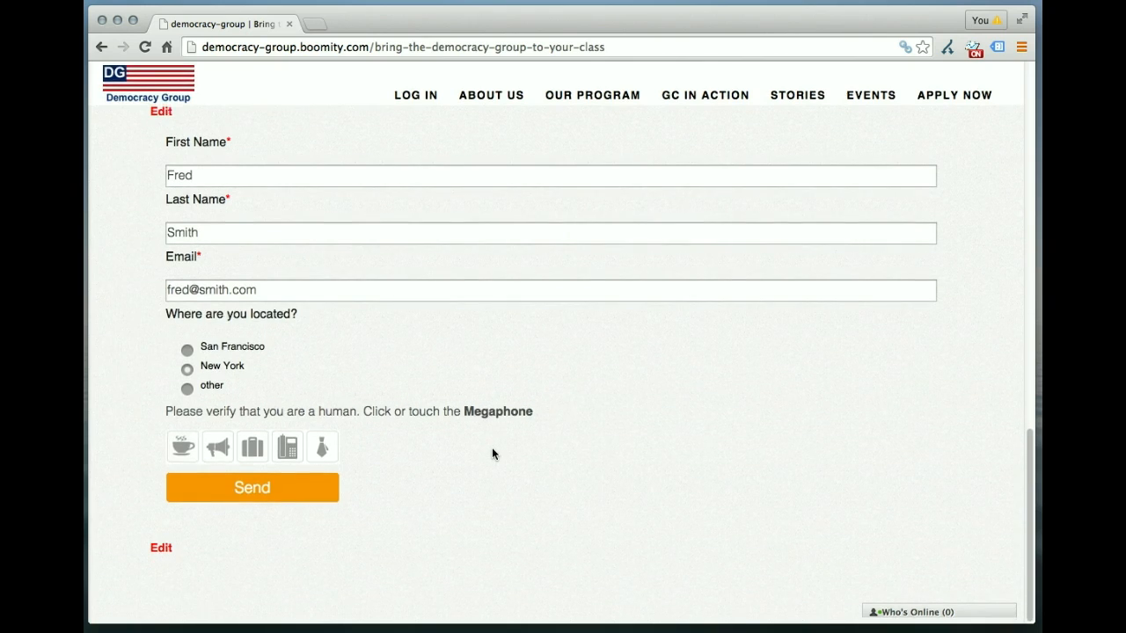
pyautogui.click(225, 451)
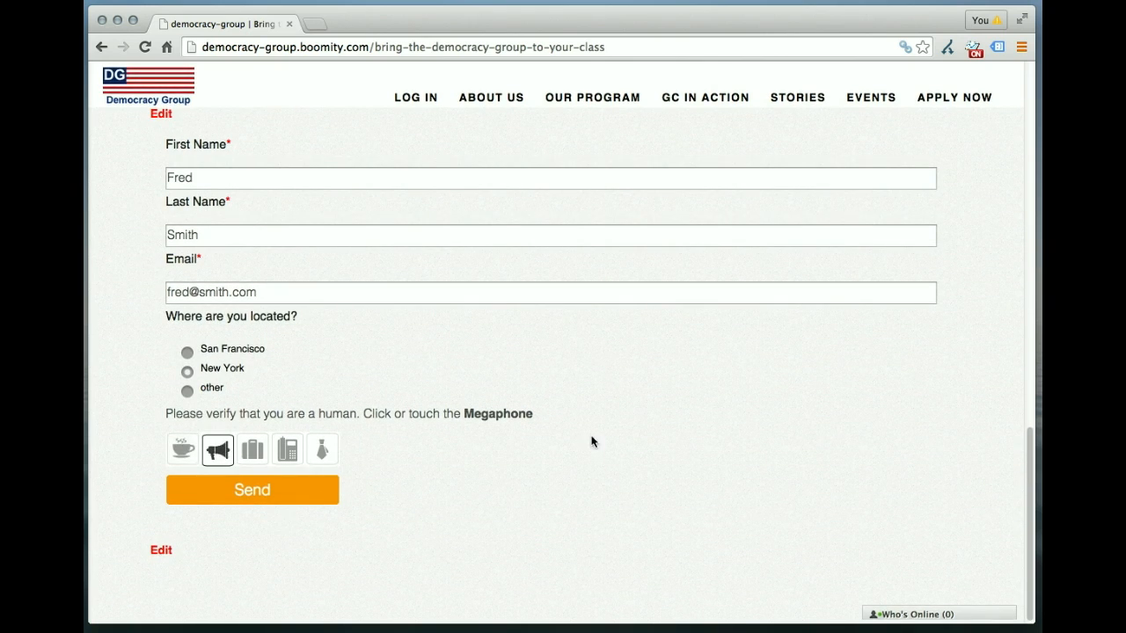
pyautogui.scroll(-1, 590, 443)
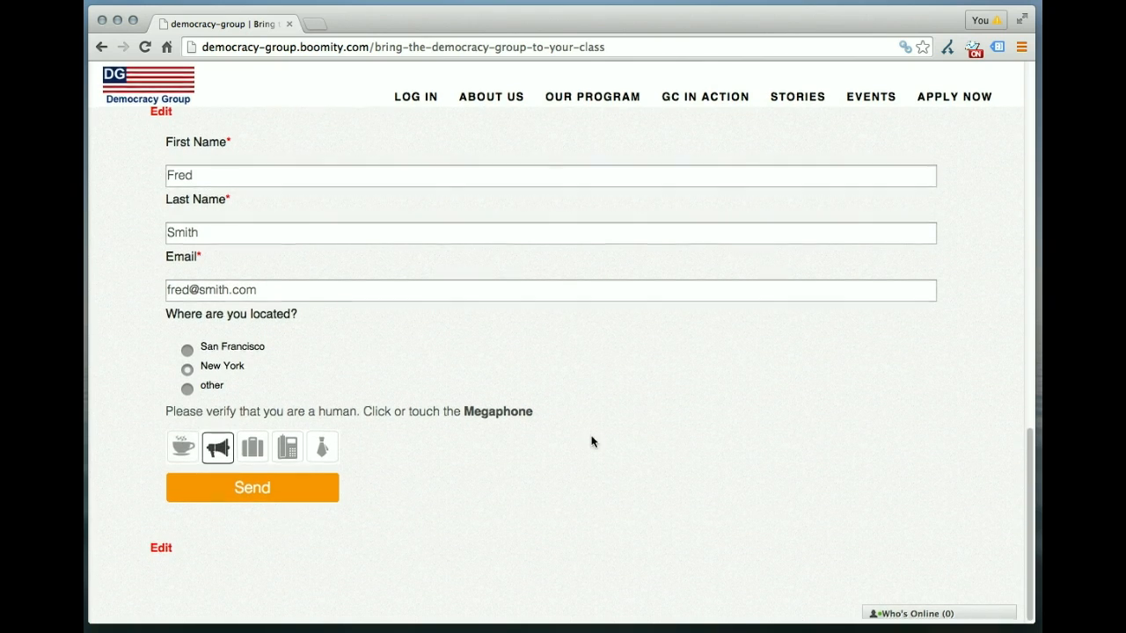
pyautogui.click(268, 489)
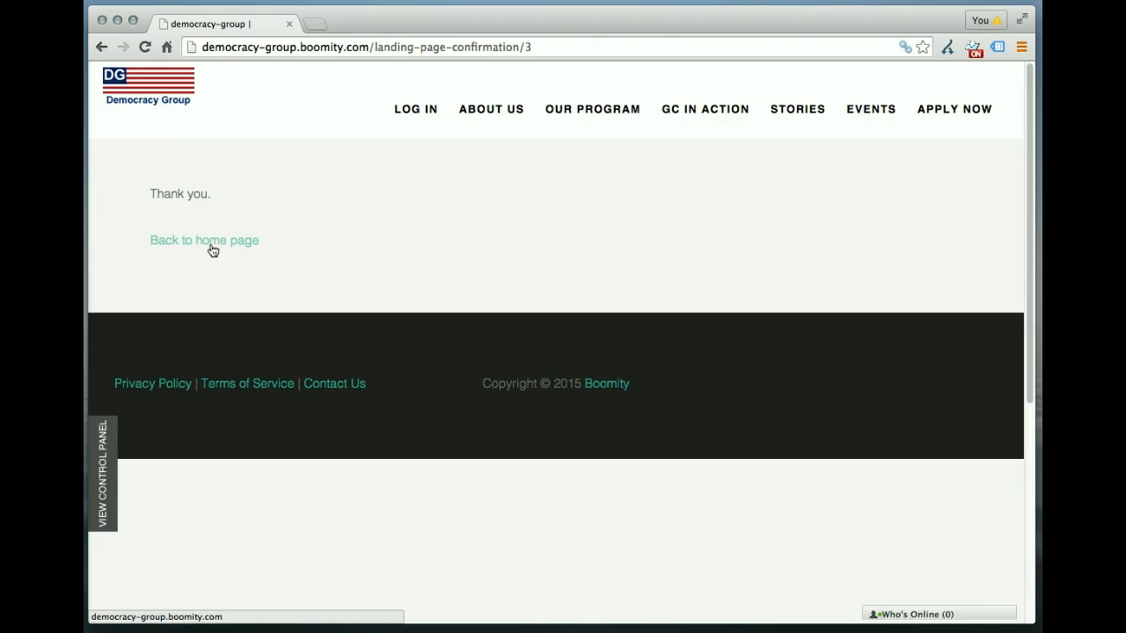
# Step: Return to the site's home page and open the site control panel
pyautogui.click(179, 79)
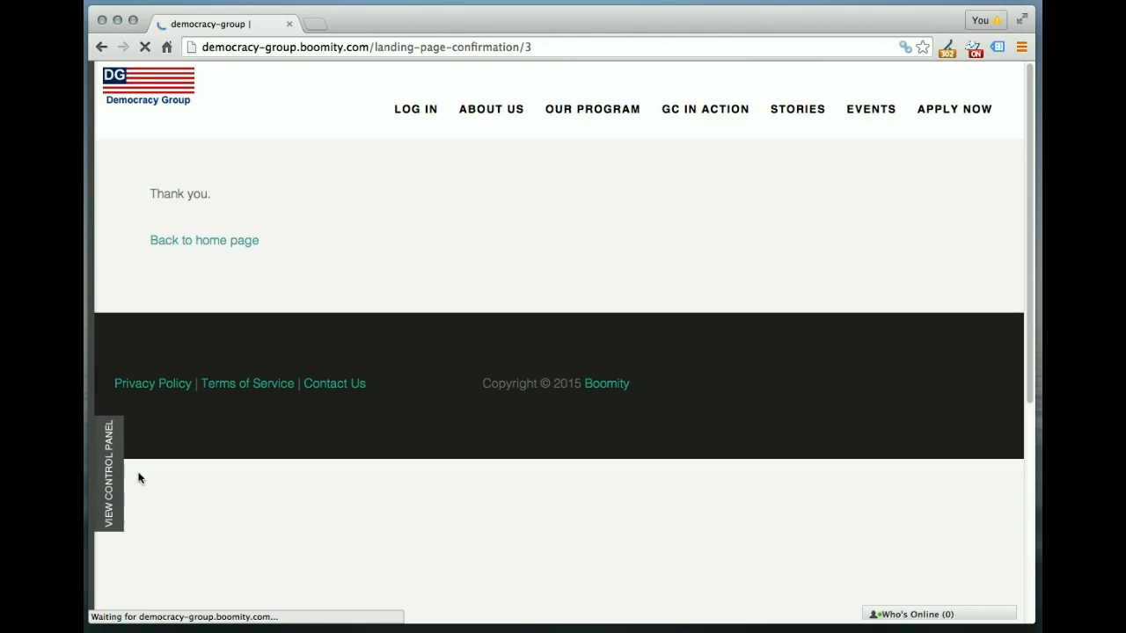
pyautogui.click(107, 475)
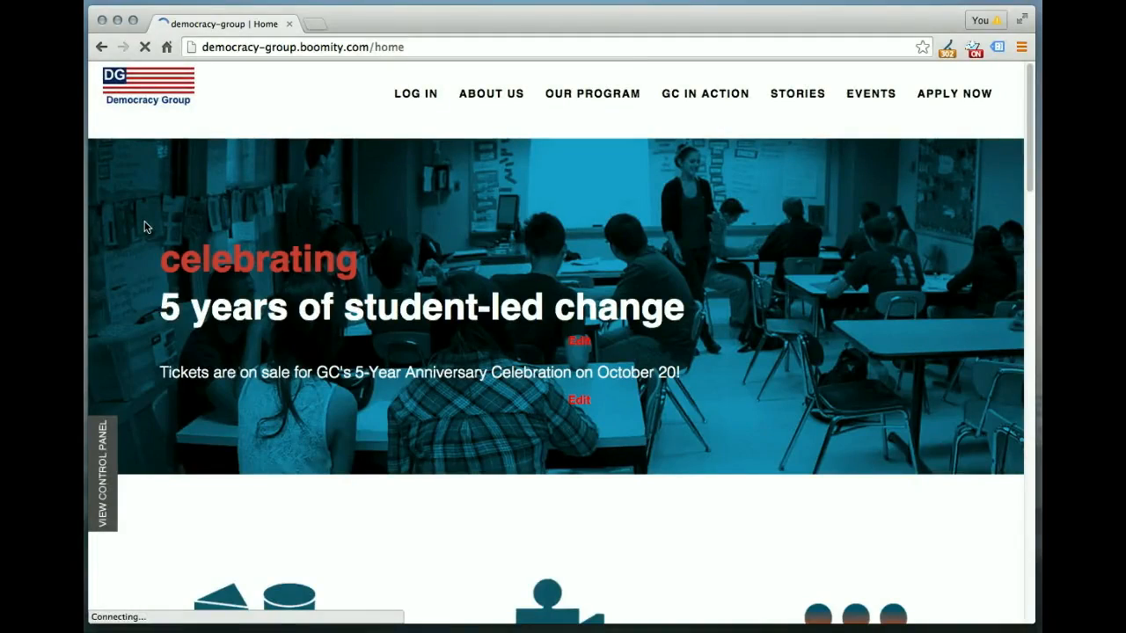
pyautogui.click(115, 453)
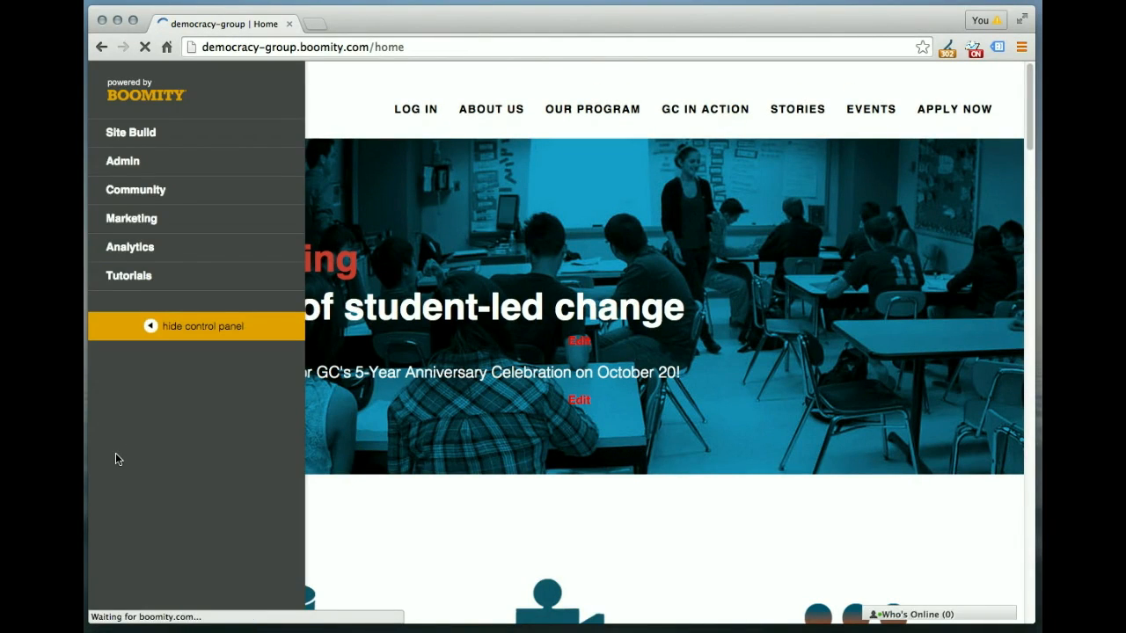
# Step: Under Marketing > Landing Pages, view the results for the Democracy Group landing page
pyautogui.click(147, 229)
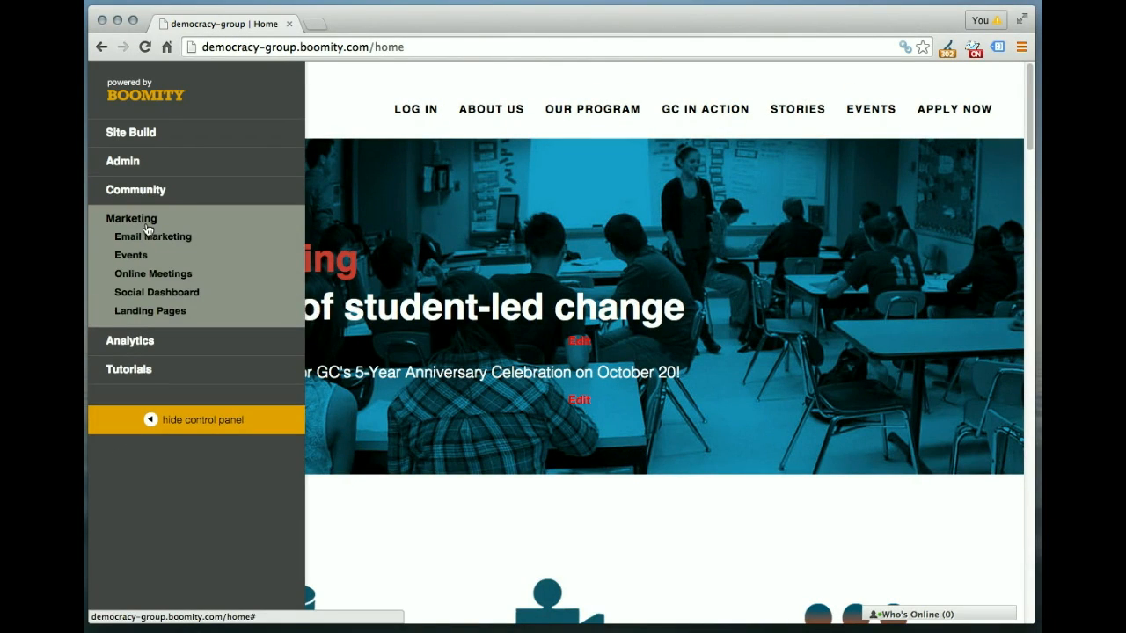
pyautogui.click(151, 312)
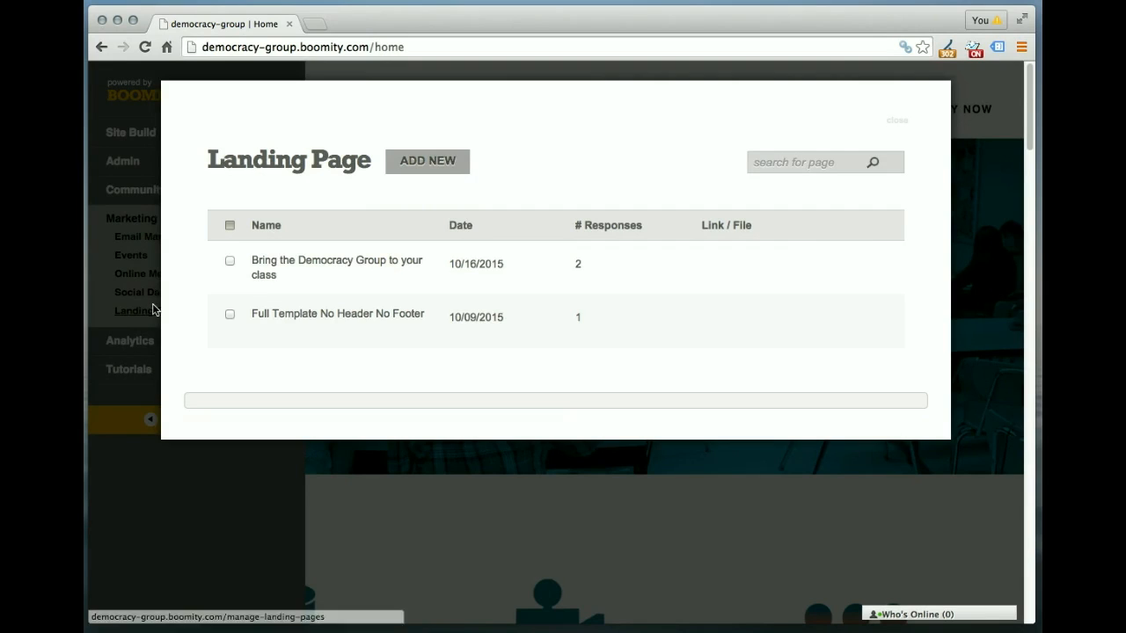
pyautogui.moveTo(278, 246)
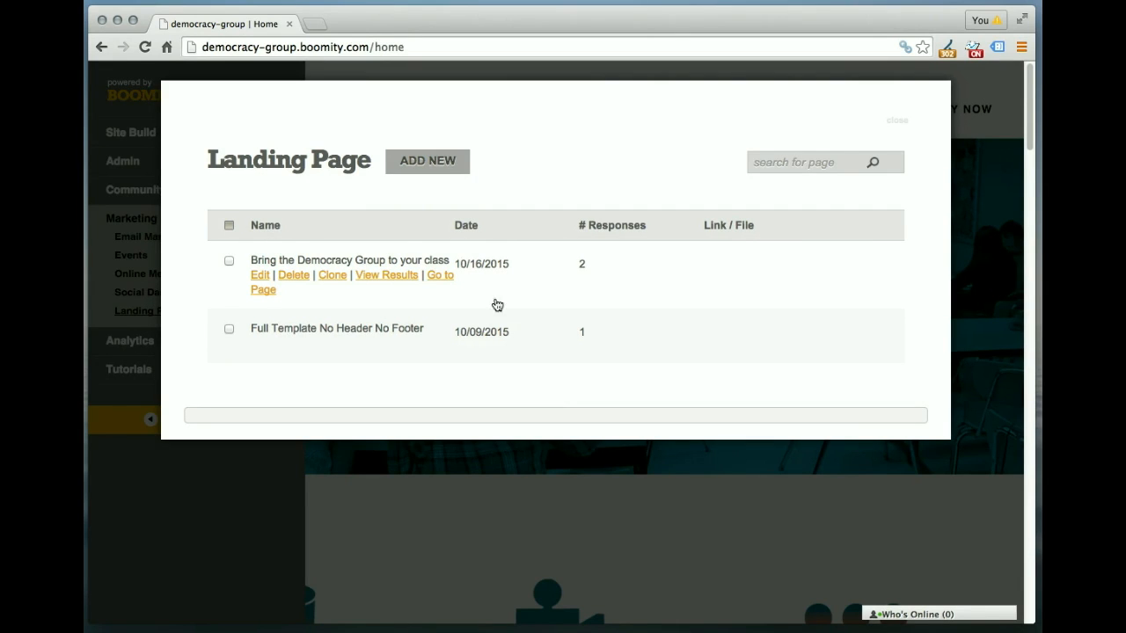
pyautogui.click(387, 279)
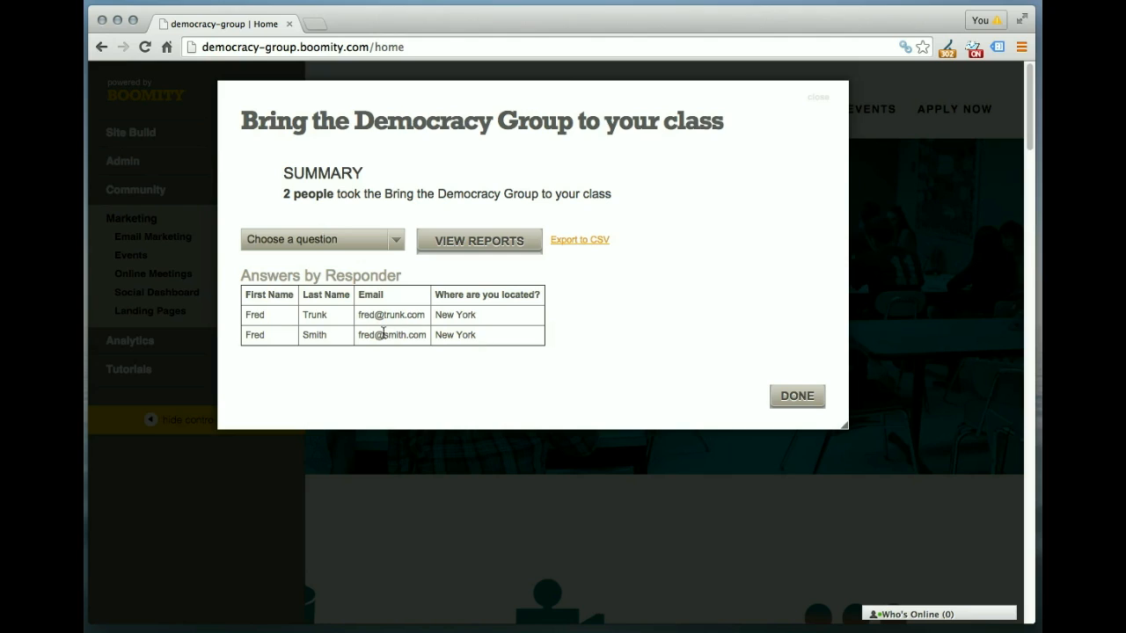
# Step: Generate a report for 'Where are you located?', showing 100% New York and 0% for the others
pyautogui.click(397, 246)
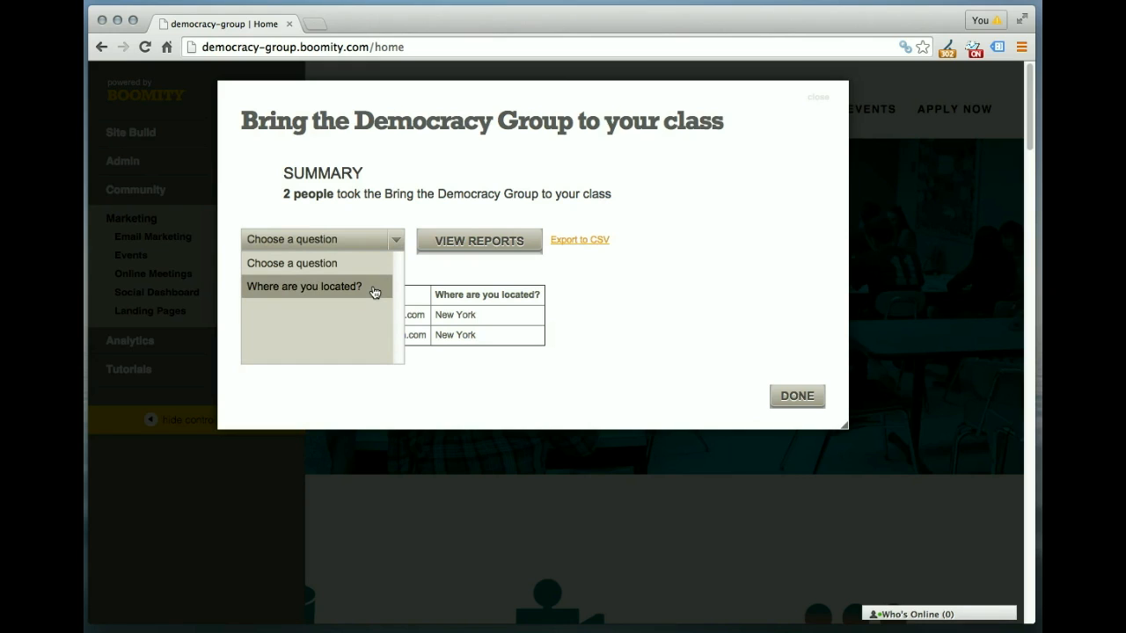
pyautogui.click(311, 292)
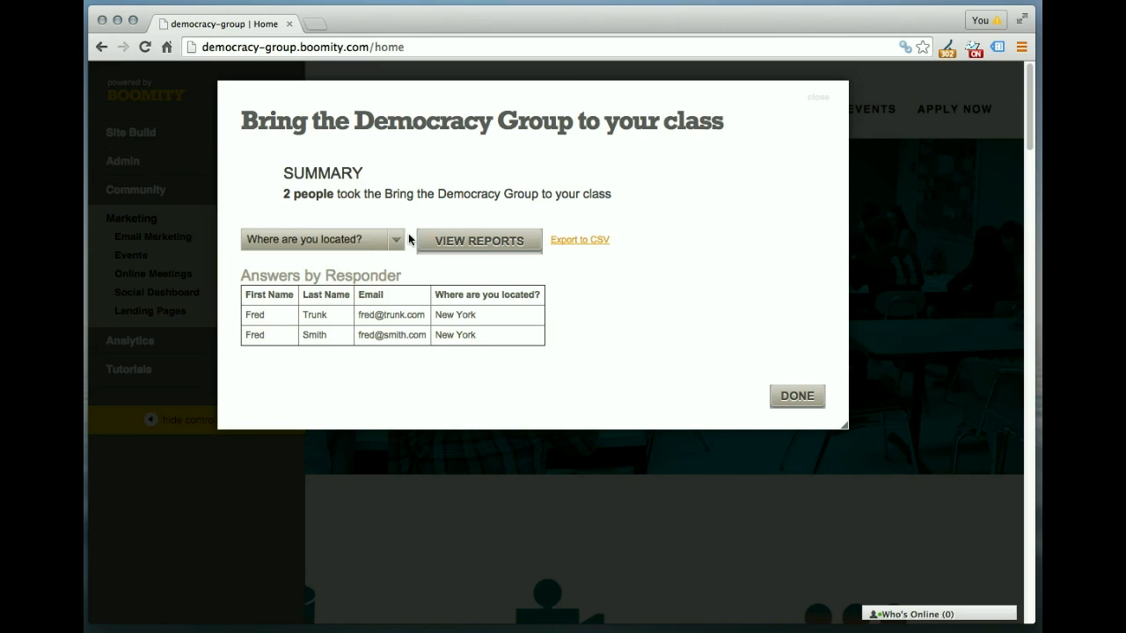
pyautogui.click(473, 243)
pyautogui.scroll(-1, 737, 430)
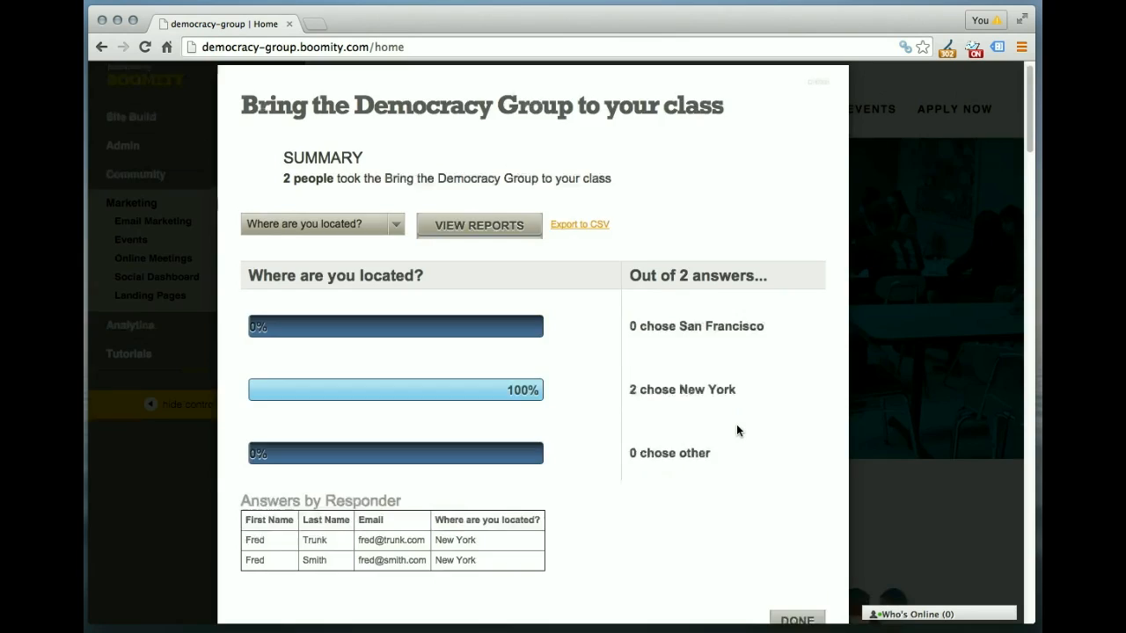
pyautogui.scroll(-3, 736, 425)
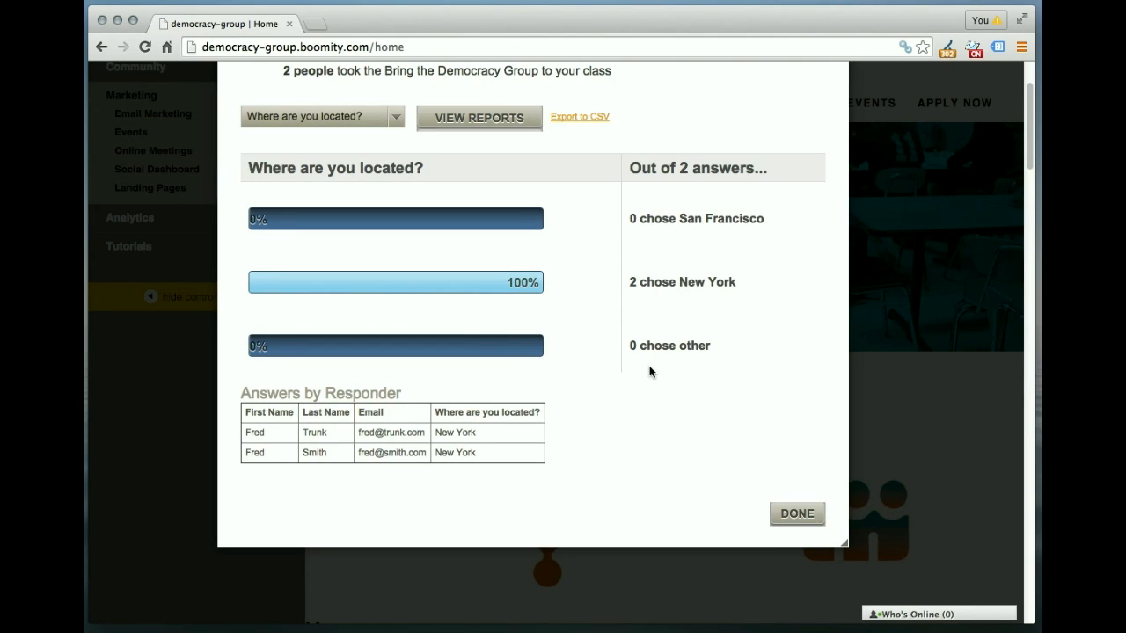
pyautogui.click(796, 514)
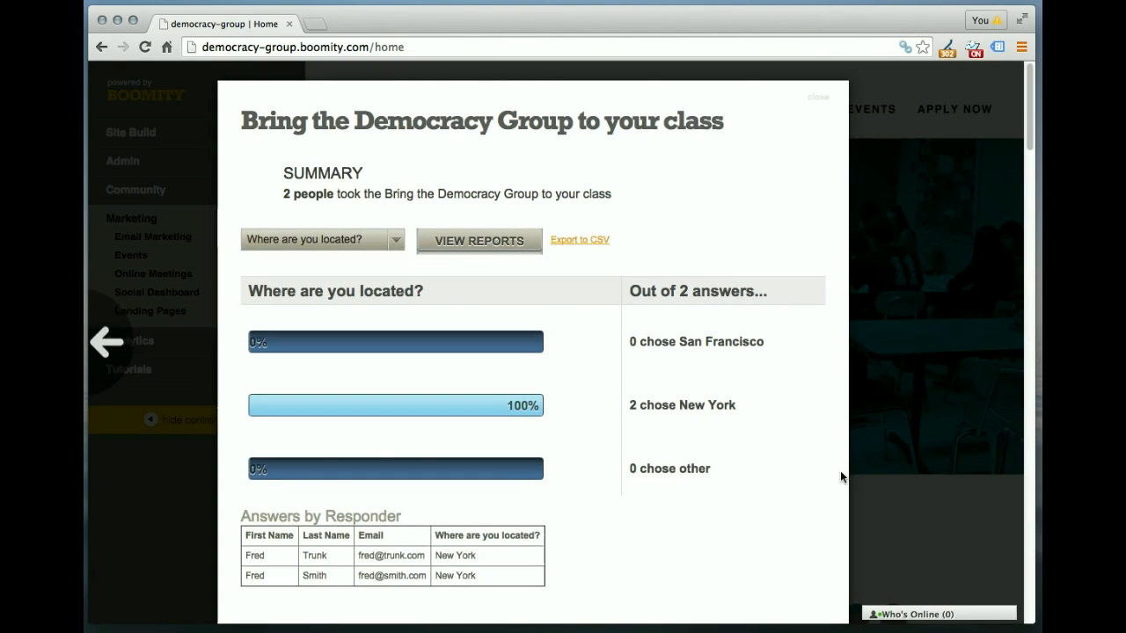
pyautogui.scroll(-3, 839, 472)
# Step: Close the survey results with DONE to return to the Landing Page list
pyautogui.click(795, 537)
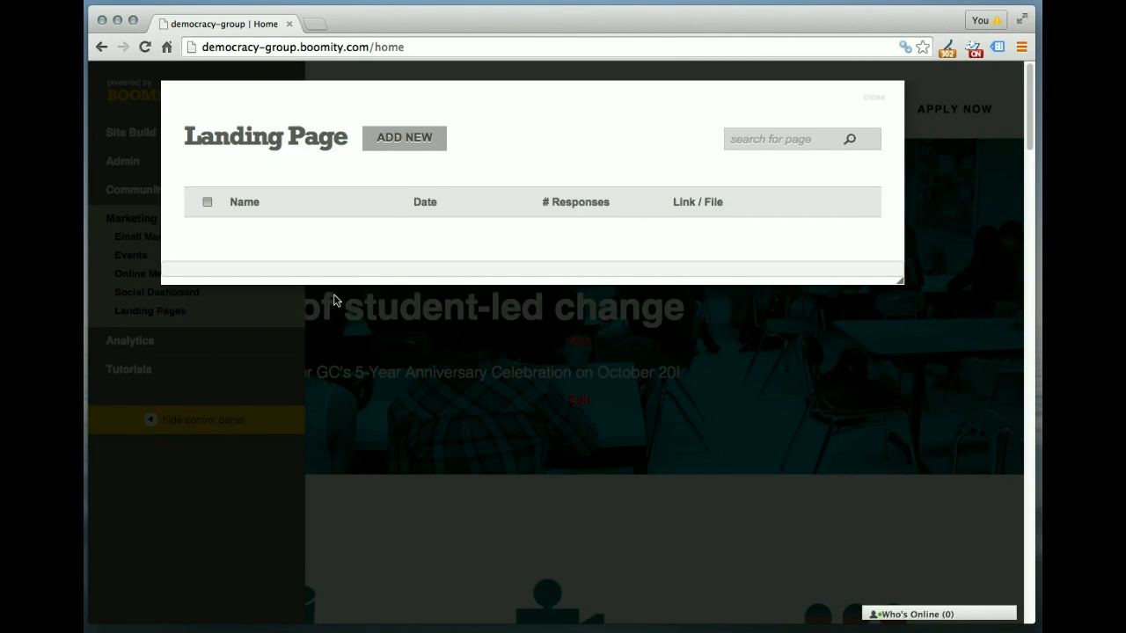
pyautogui.moveTo(321, 249)
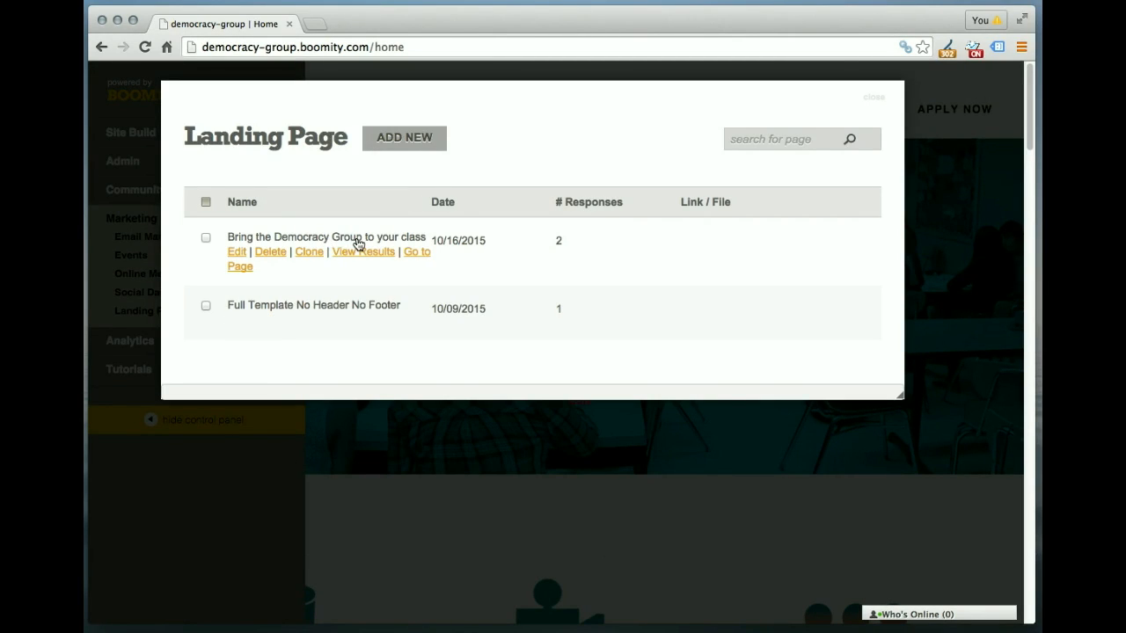